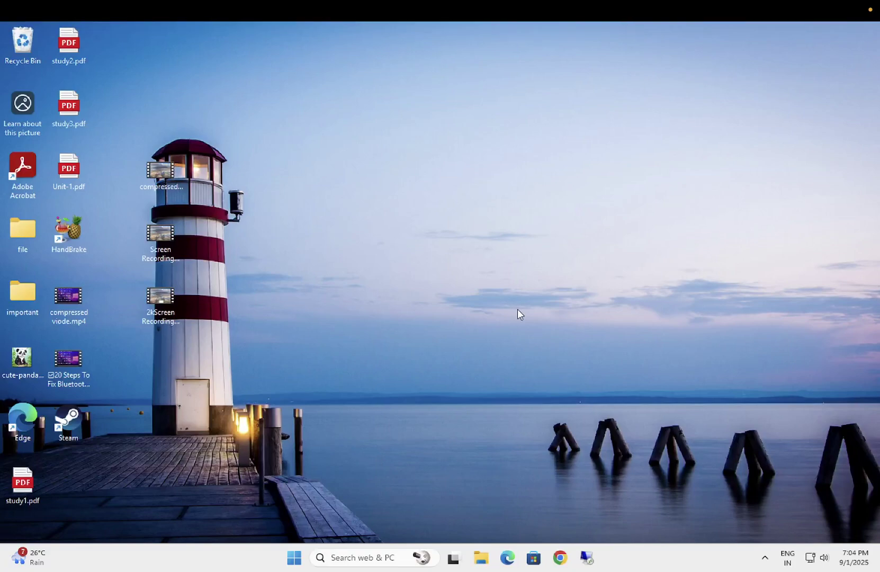
# - Search for and launch the Camera app, which reports error 0xA00F4244 (NoCamerasAreAttached)
pyautogui.click(341, 557)
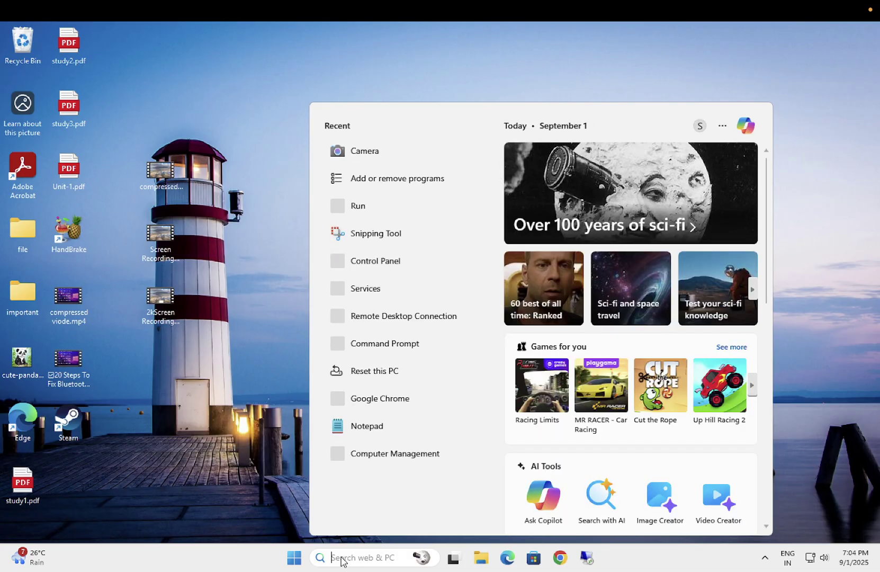
pyautogui.write('carera')
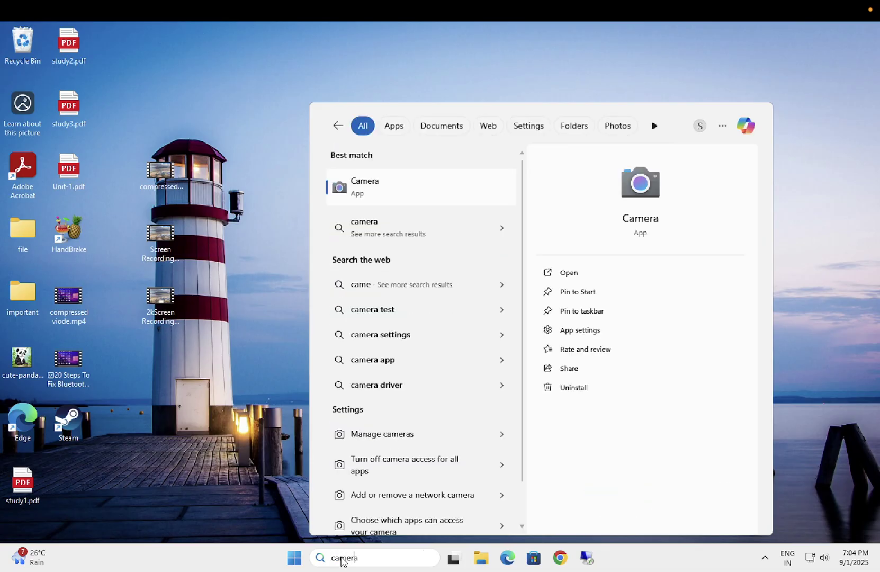
pyautogui.press('Return')
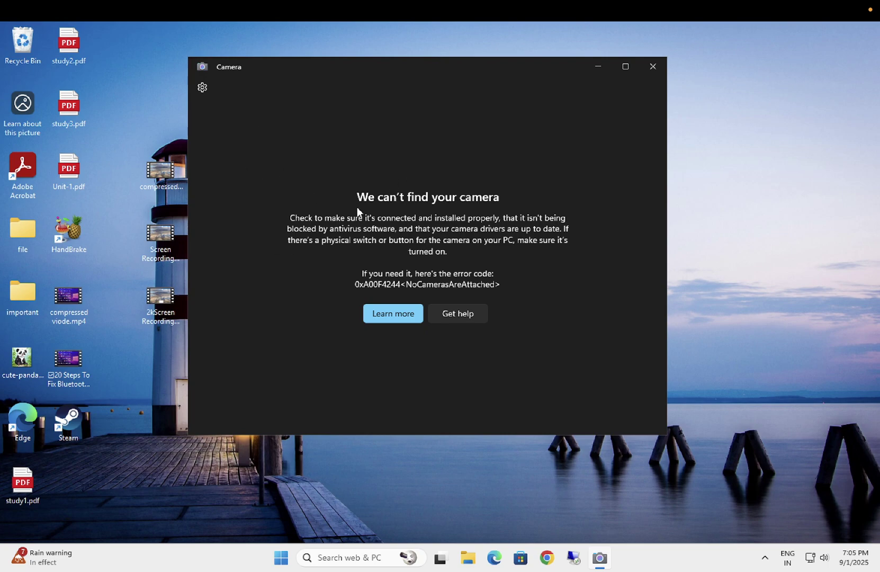
# - Close Camera and open Settings to the Privacy & security page's App permissions list
pyautogui.click(655, 76)
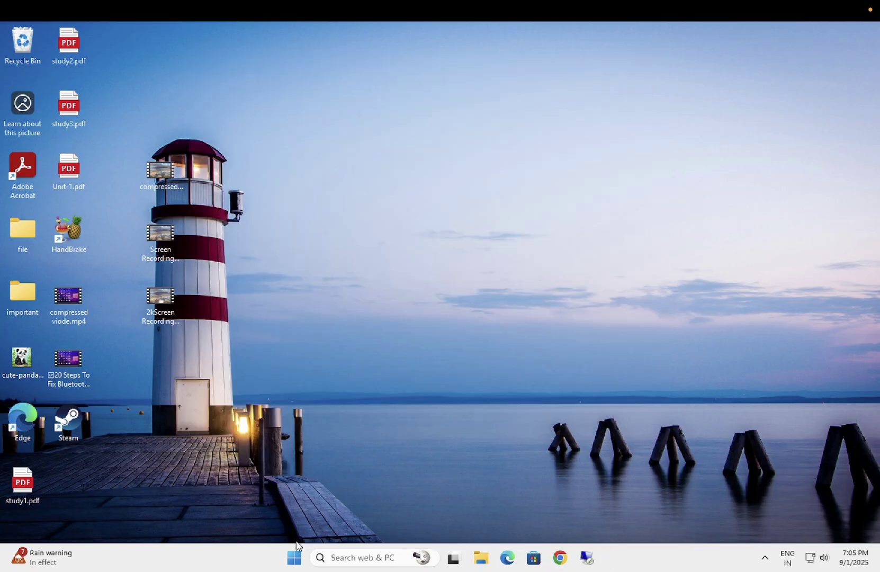
pyautogui.click(294, 557)
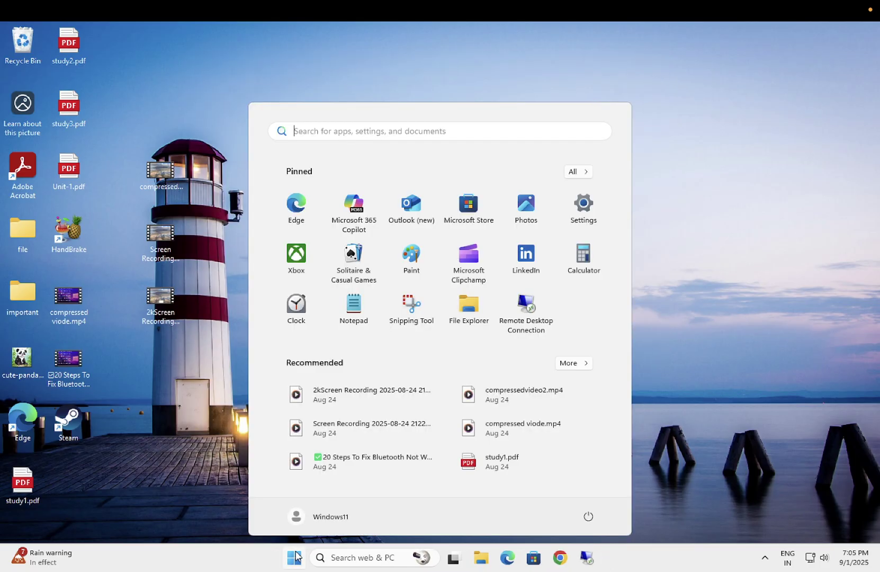
pyautogui.click(591, 215)
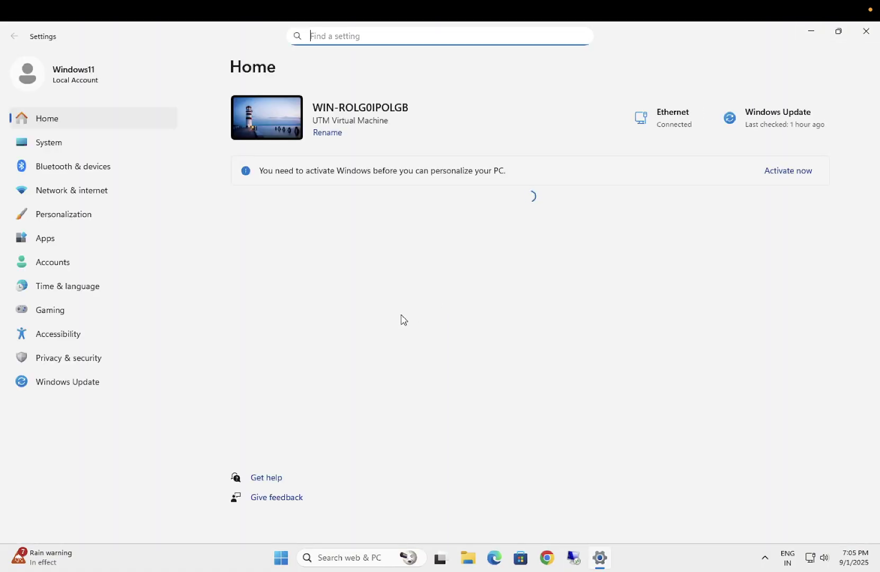
pyautogui.click(89, 360)
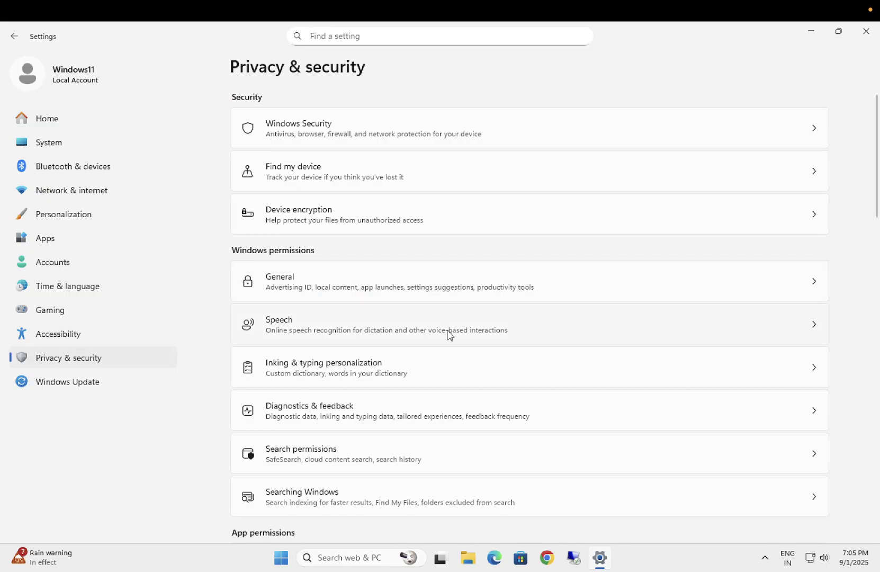
pyautogui.scroll(-4, 447, 333)
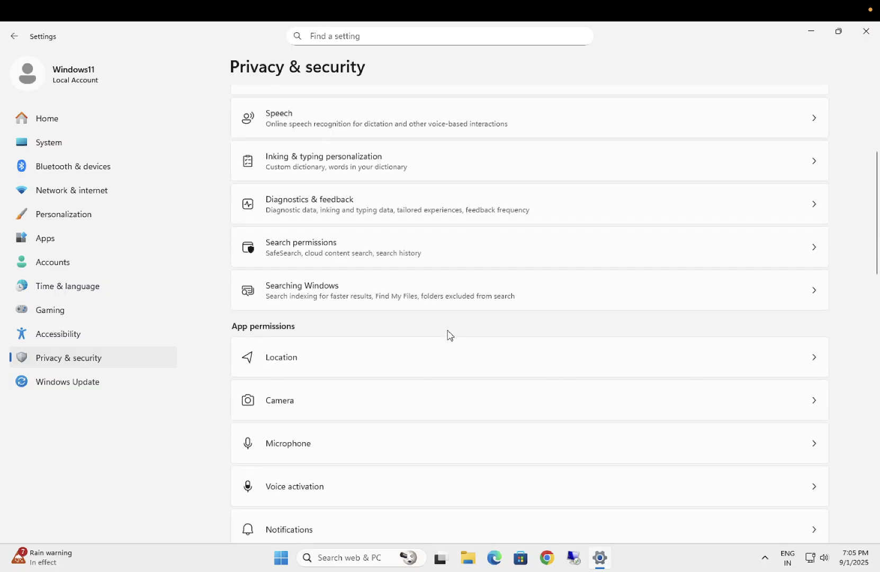
# - Open the Camera privacy page and cycle Camera access off and on twice, leaving it on
pyautogui.click(369, 405)
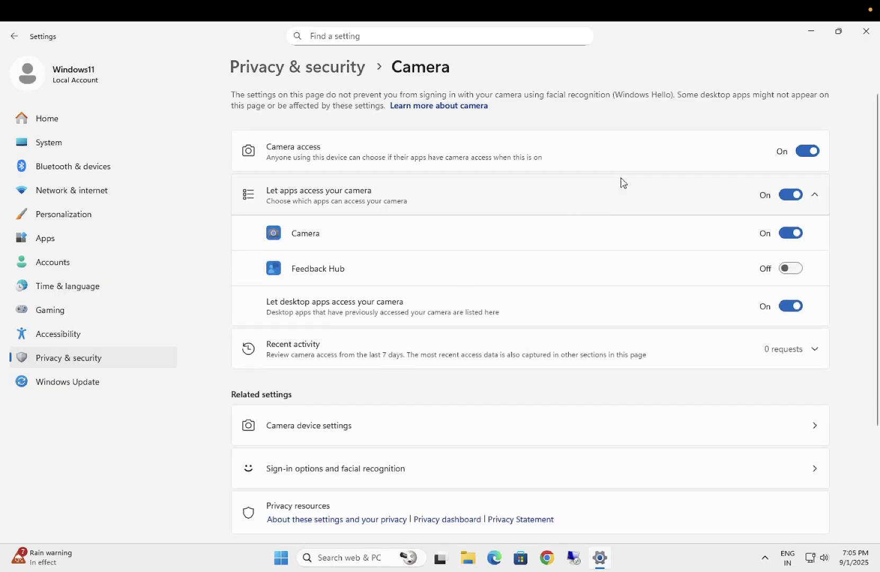
pyautogui.click(809, 159)
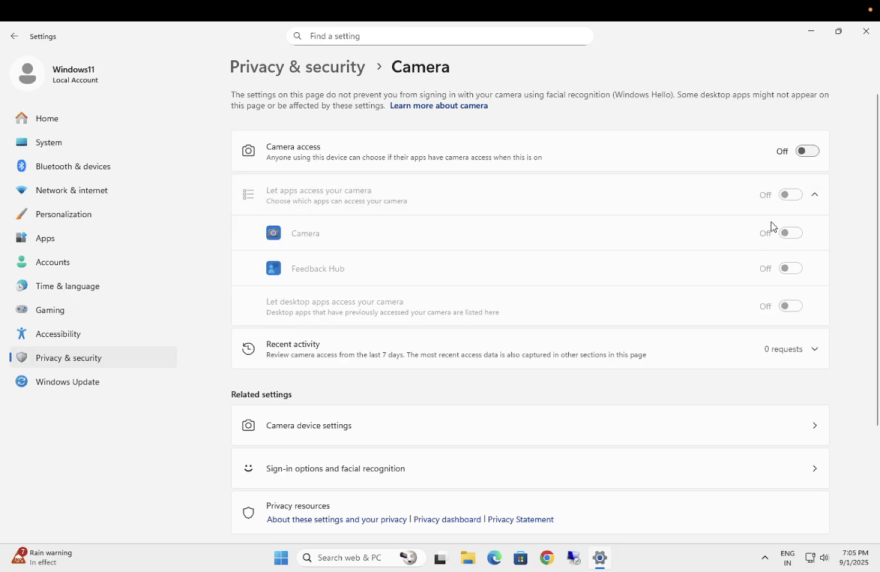
pyautogui.click(807, 155)
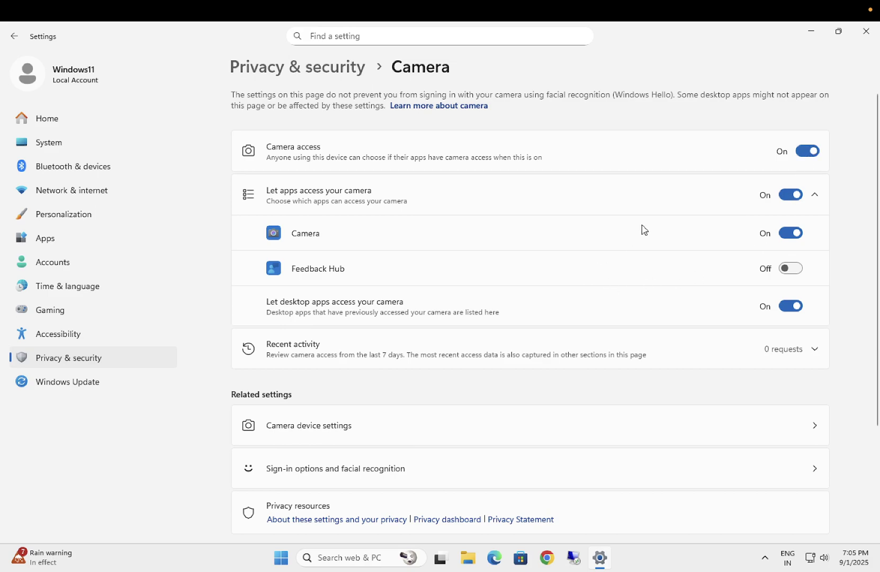
pyautogui.click(808, 155)
pyautogui.click(810, 154)
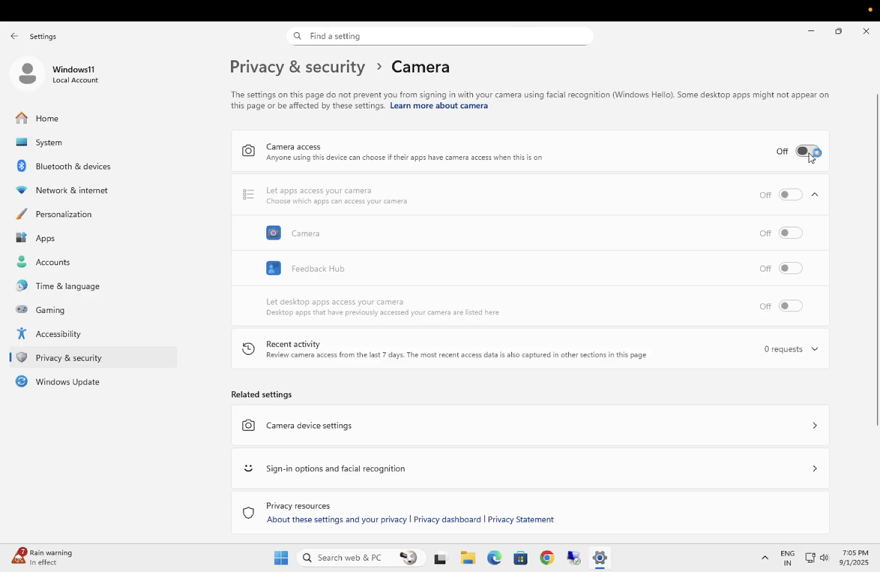
# - Allow Feedback Hub camera access and check Recent activity, which shows 0 requests
pyautogui.click(815, 203)
pyautogui.click(815, 196)
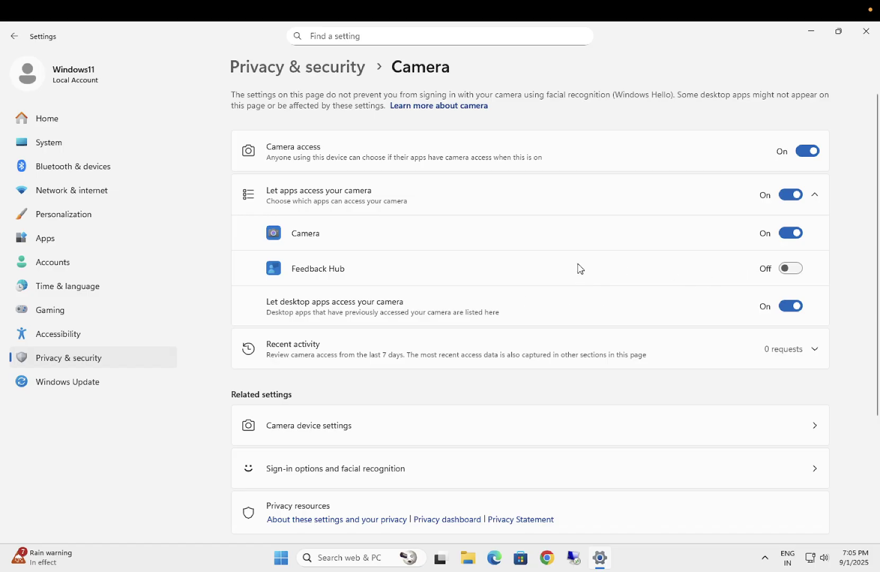
pyautogui.click(791, 268)
pyautogui.click(808, 355)
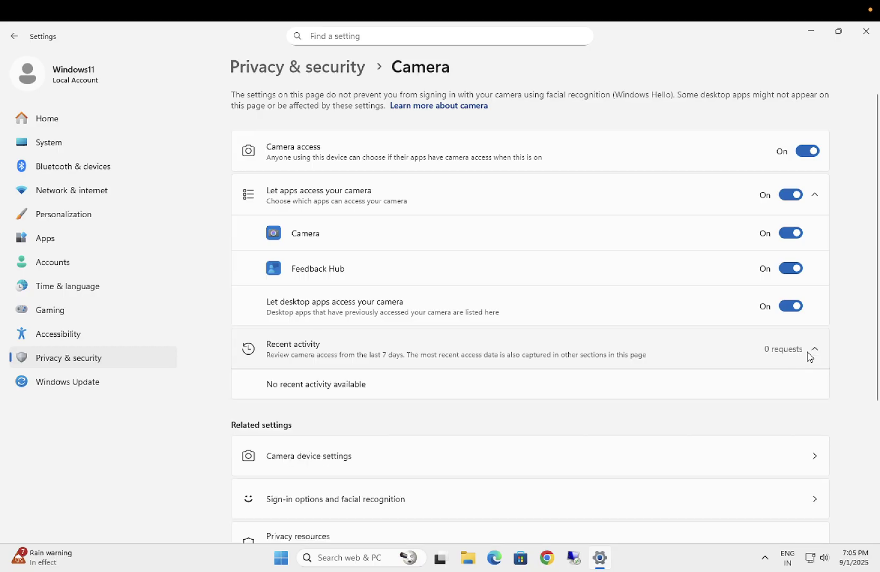
pyautogui.scroll(-3, 440, 386)
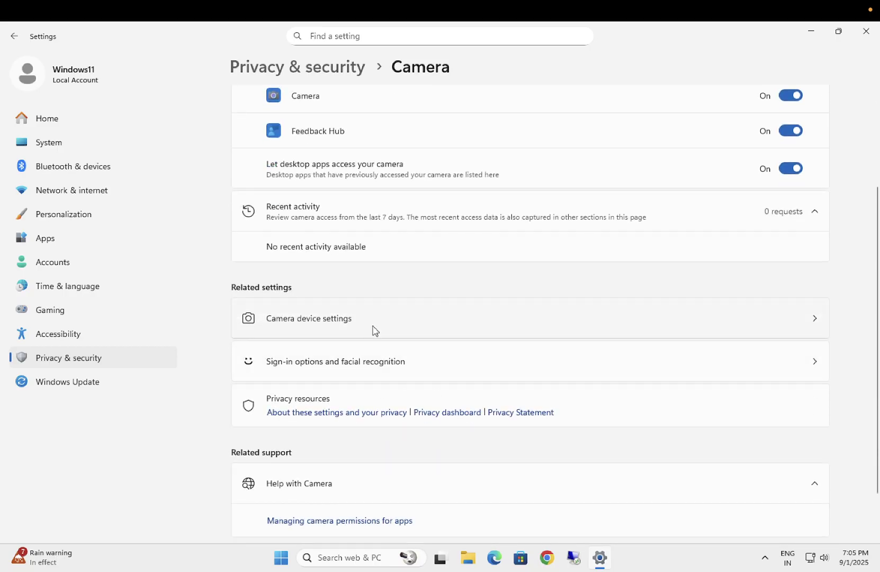
# - Confirm Camera device settings finds no cameras, then retest the Camera app, which still fails
pyautogui.click(374, 331)
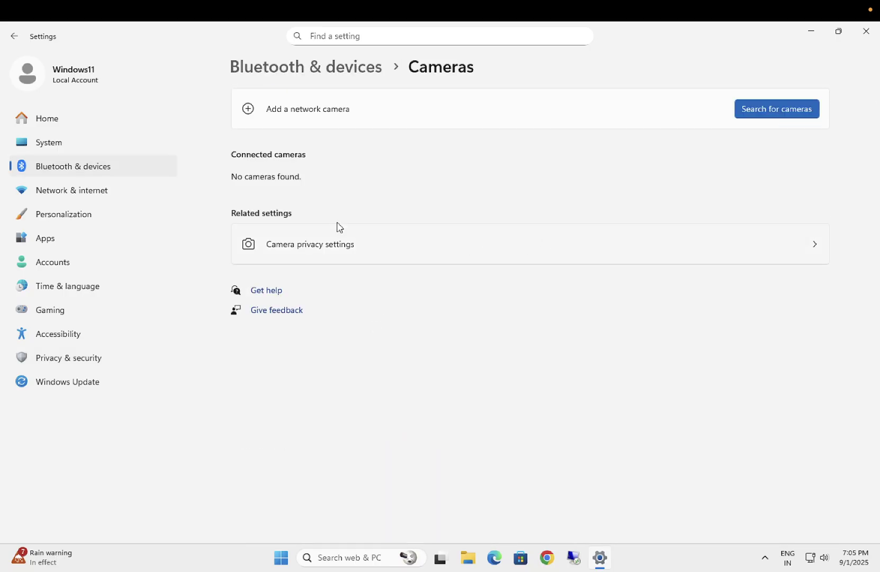
pyautogui.click(379, 245)
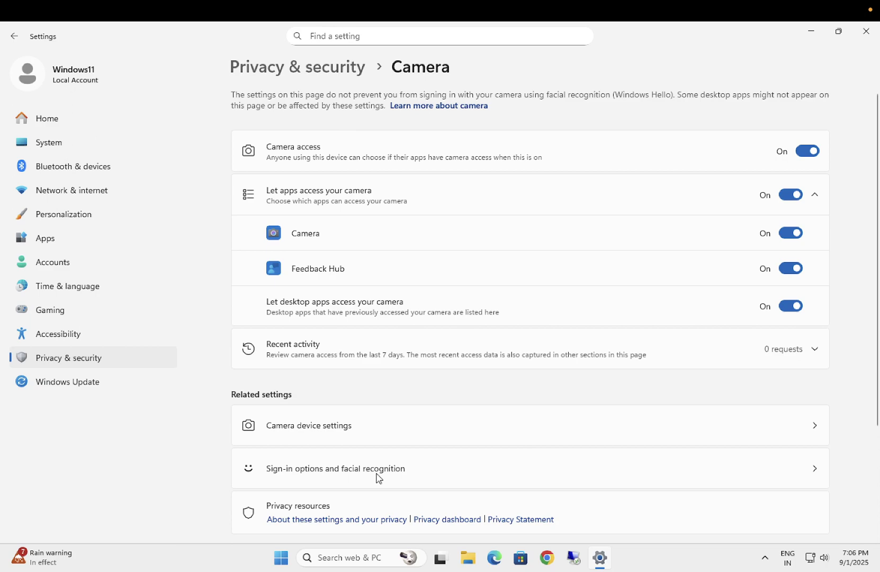
pyautogui.click(337, 565)
pyautogui.write('camera')
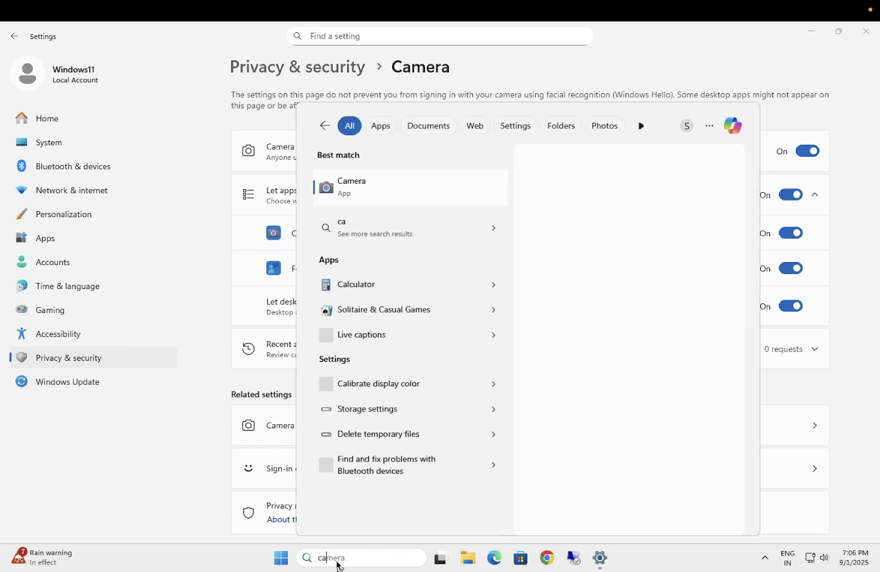
pyautogui.press('Return')
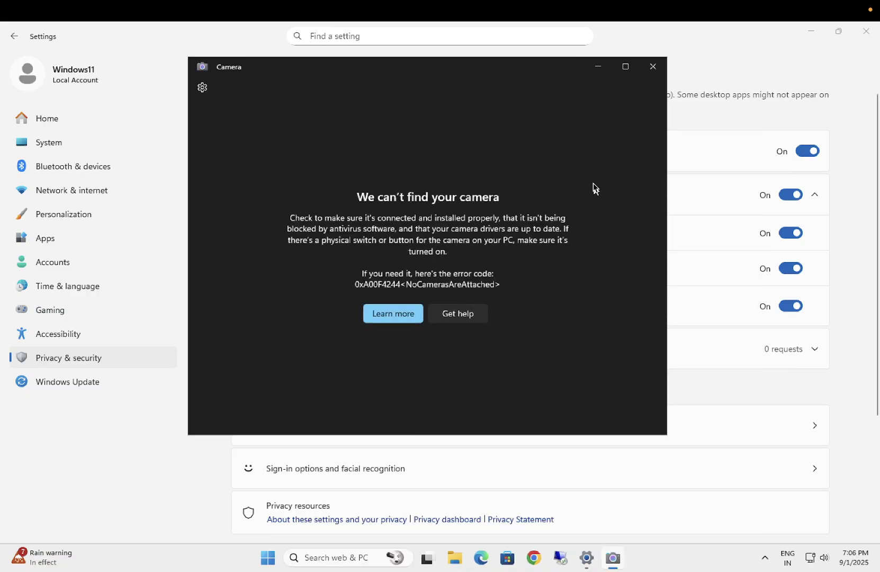
pyautogui.click(652, 67)
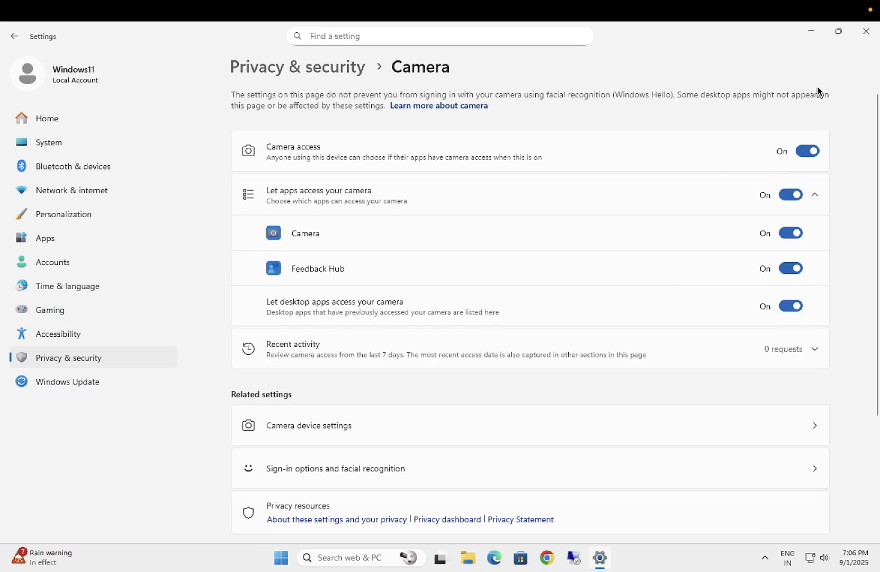
# - Close Settings and open Device Manager from a 'devi' search
pyautogui.click(869, 37)
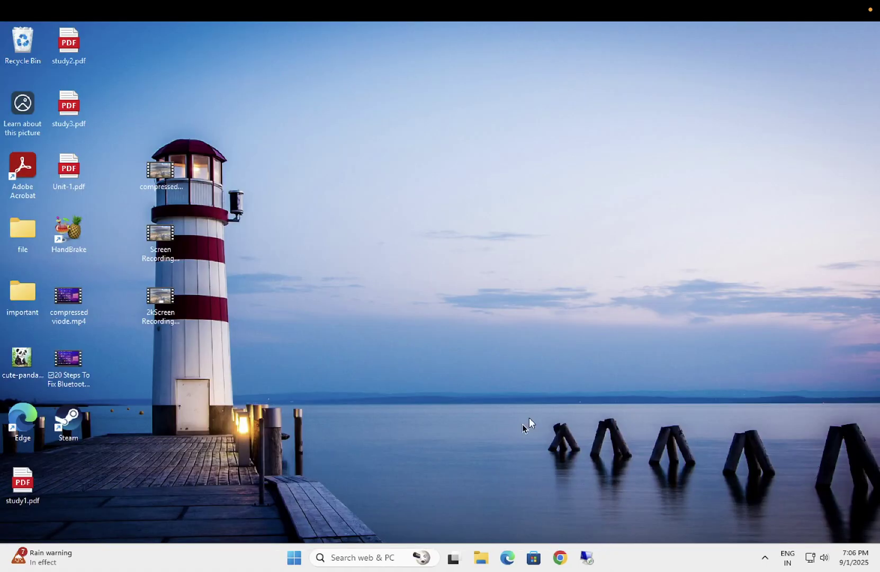
pyautogui.click(360, 555)
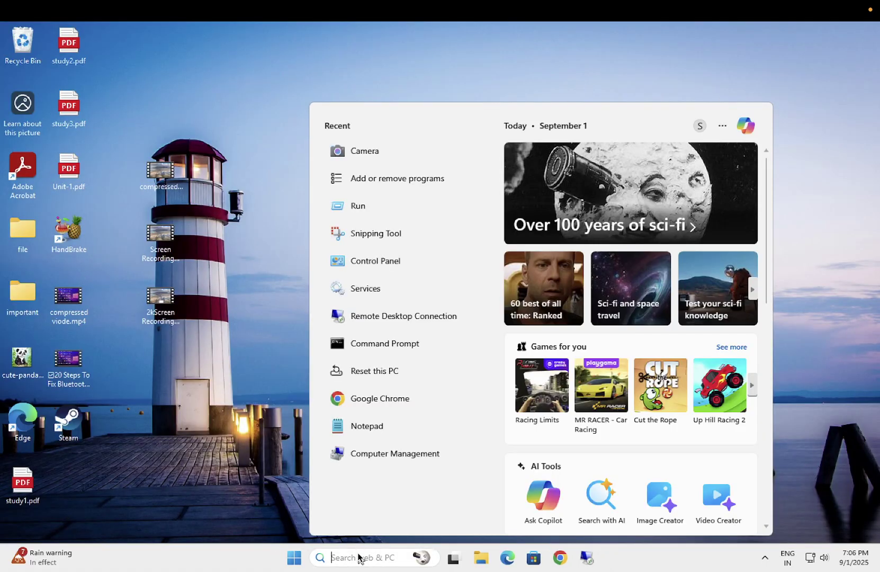
pyautogui.write('devi')
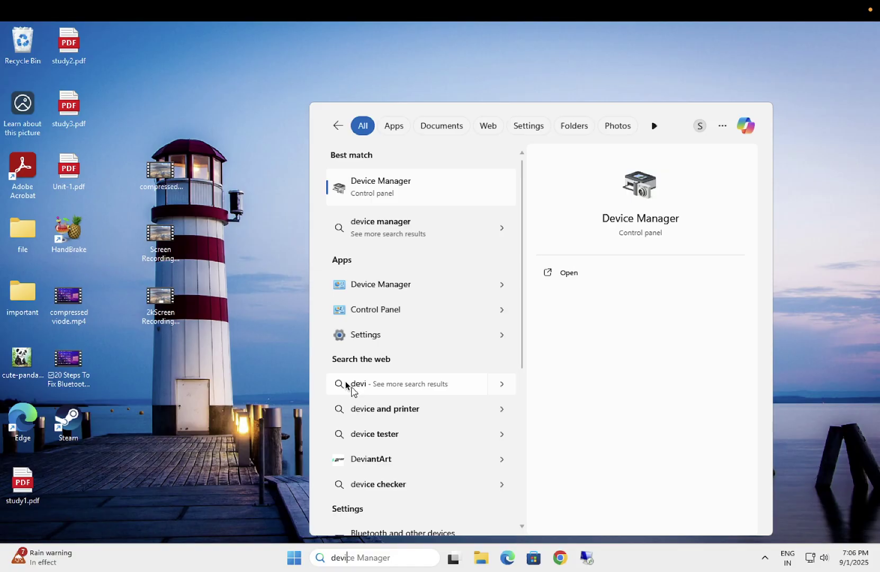
pyautogui.click(402, 186)
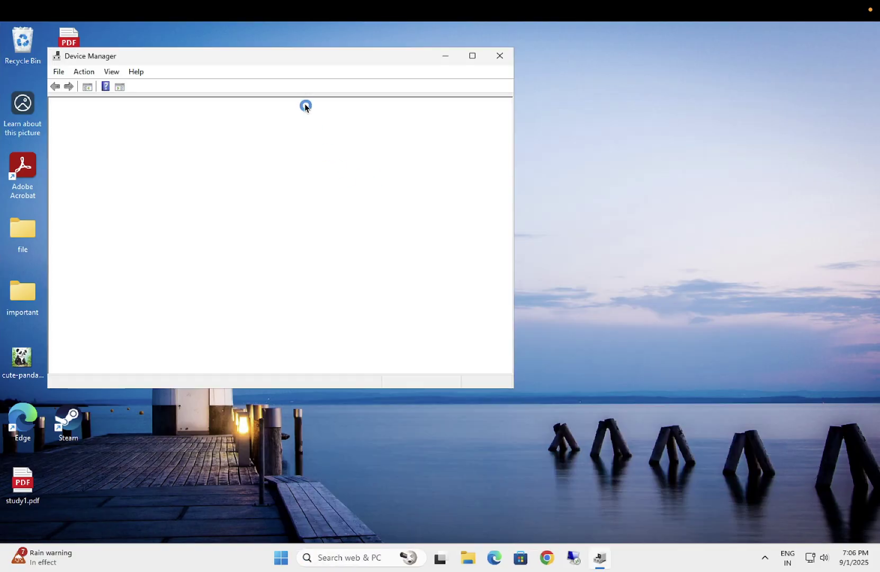
pyautogui.moveTo(290, 62); pyautogui.dragTo(398, 90)
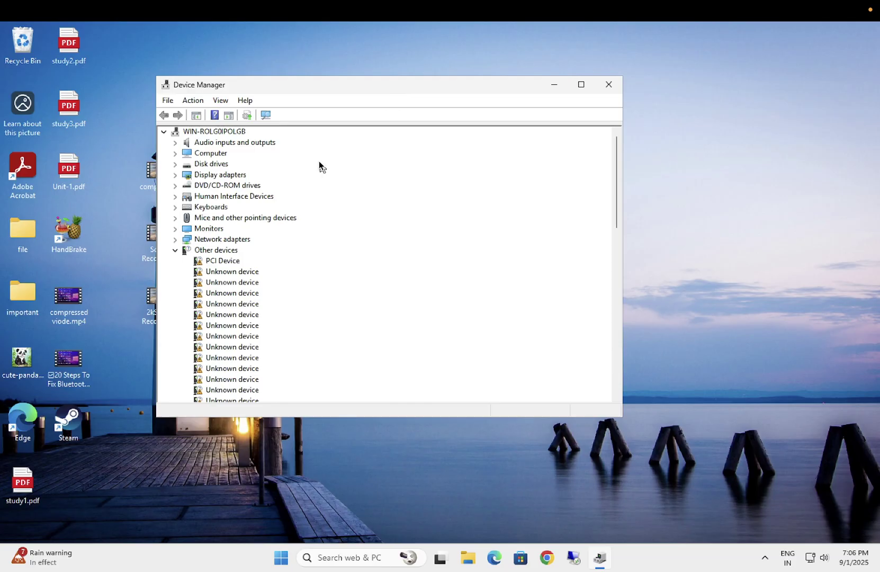
# - Collapse Other devices and System devices, and expand Audio inputs and outputs
pyautogui.click(175, 251)
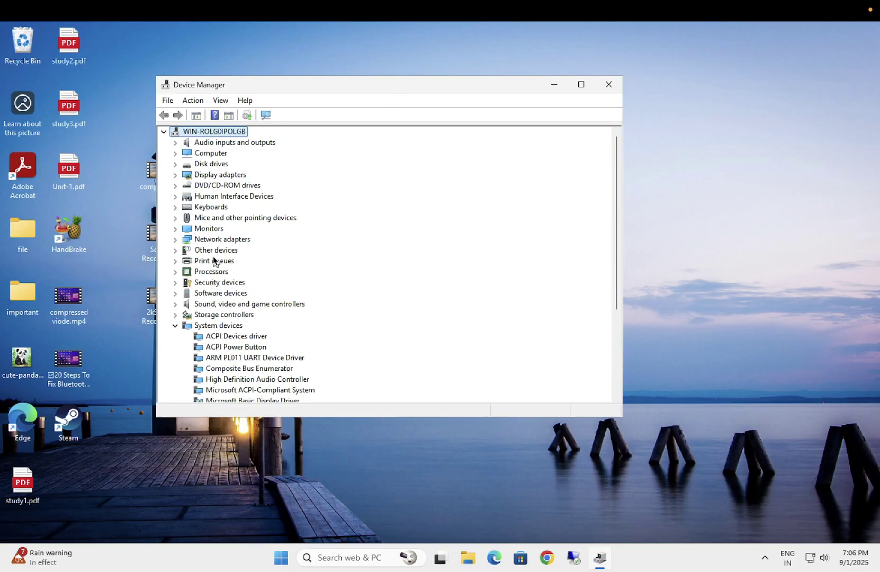
pyautogui.click(175, 325)
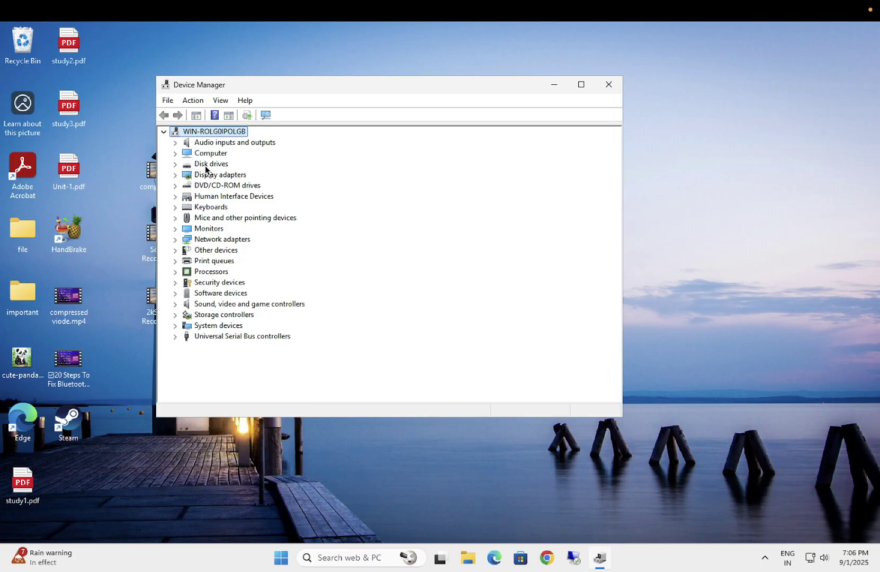
pyautogui.moveTo(352, 90); pyautogui.dragTo(446, 99)
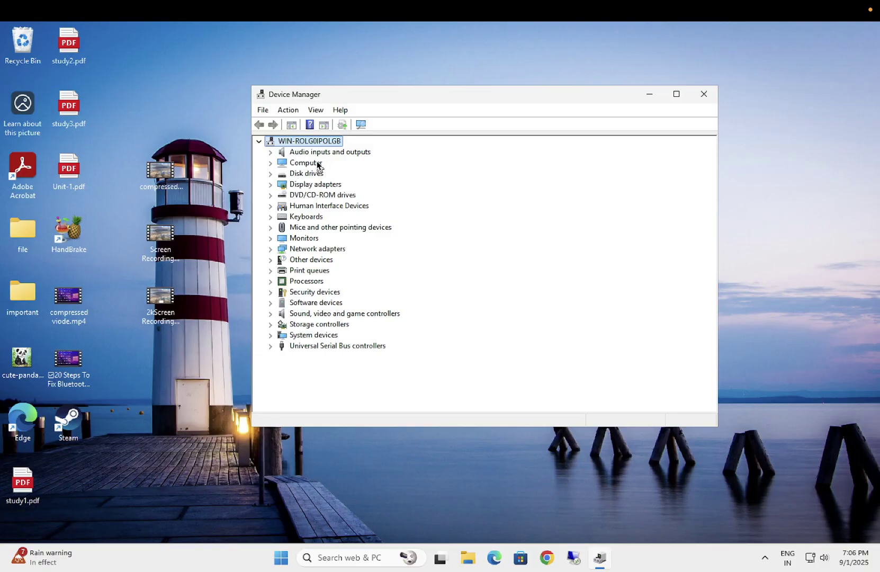
pyautogui.doubleClick(300, 152)
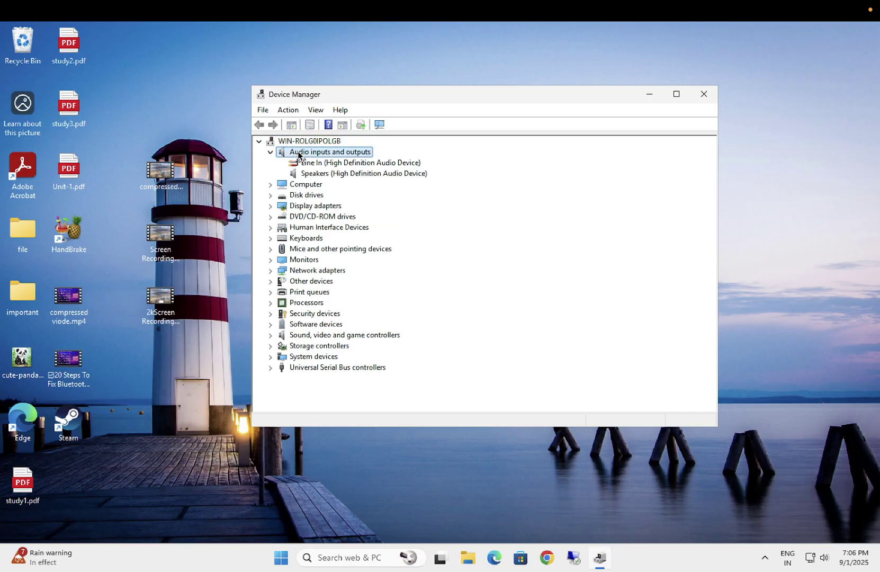
pyautogui.click(294, 141)
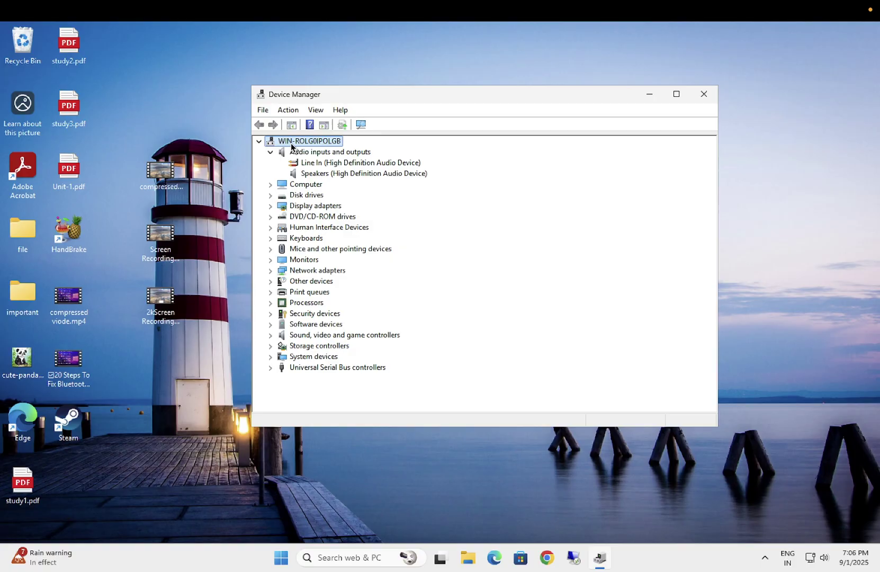
# - Scan for hardware changes and collapse the Other devices and System devices categories
pyautogui.click(288, 111)
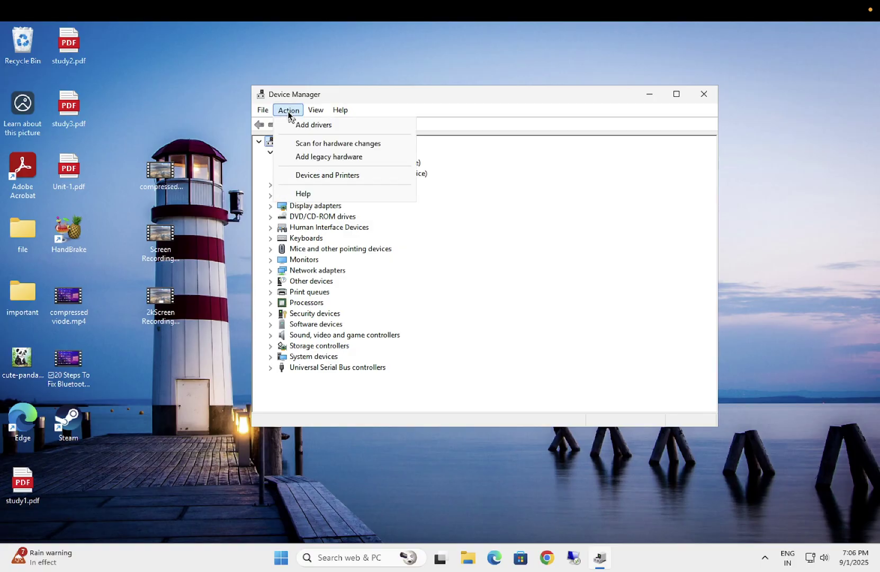
pyautogui.click(342, 144)
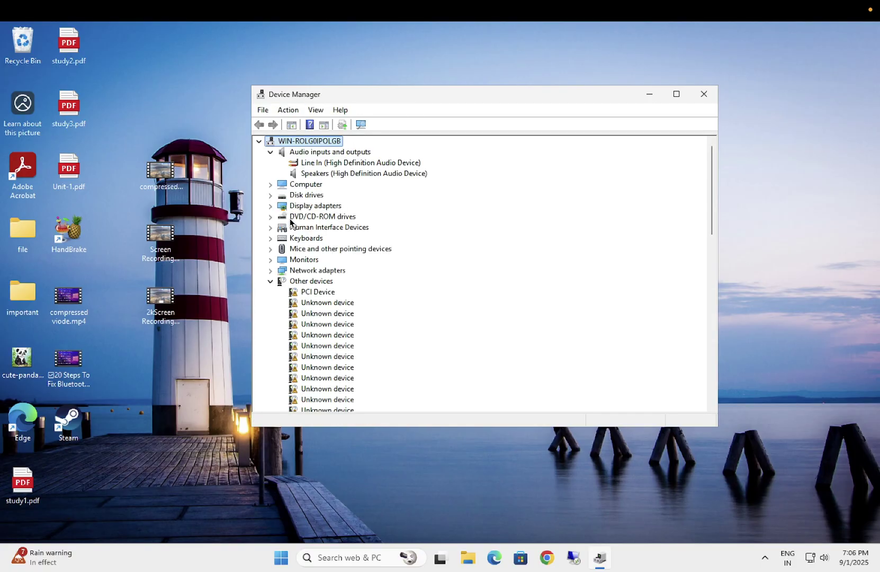
pyautogui.click(271, 281)
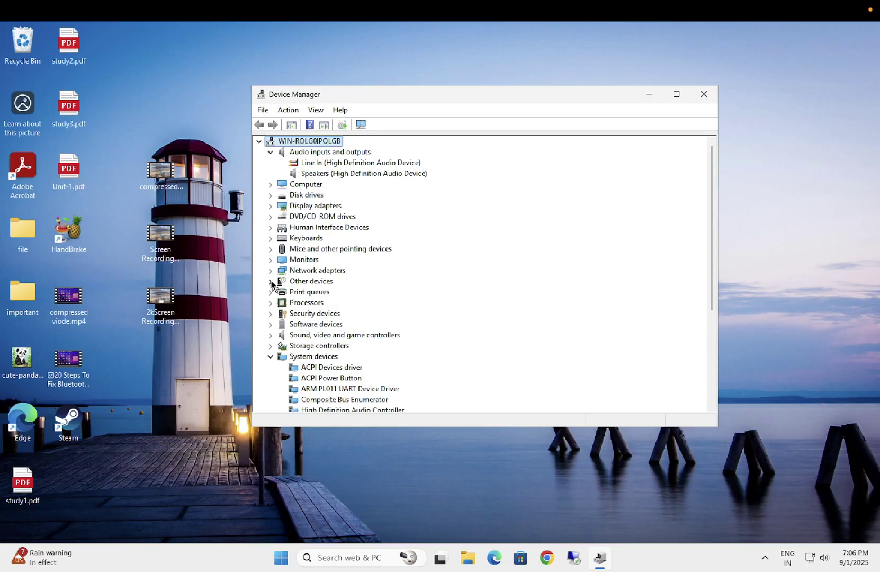
pyautogui.click(270, 356)
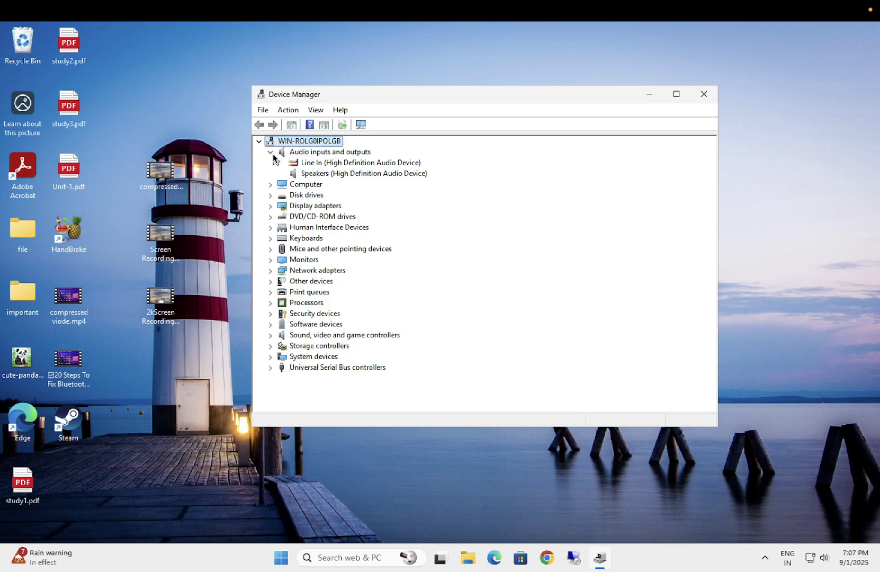
# - Search automatically for a newer Speakers (High Definition Audio Device) driver; the best is already installed
pyautogui.click(316, 174)
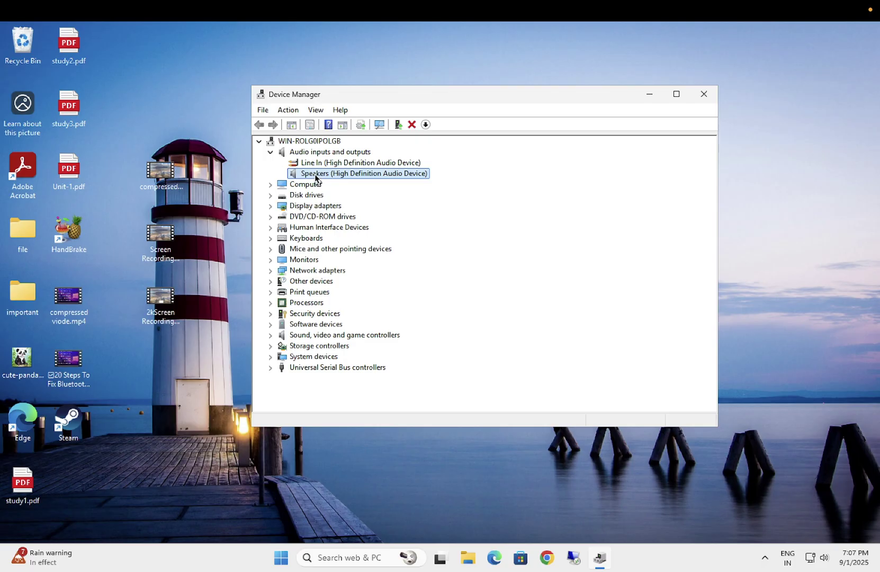
pyautogui.rightClick(315, 175)
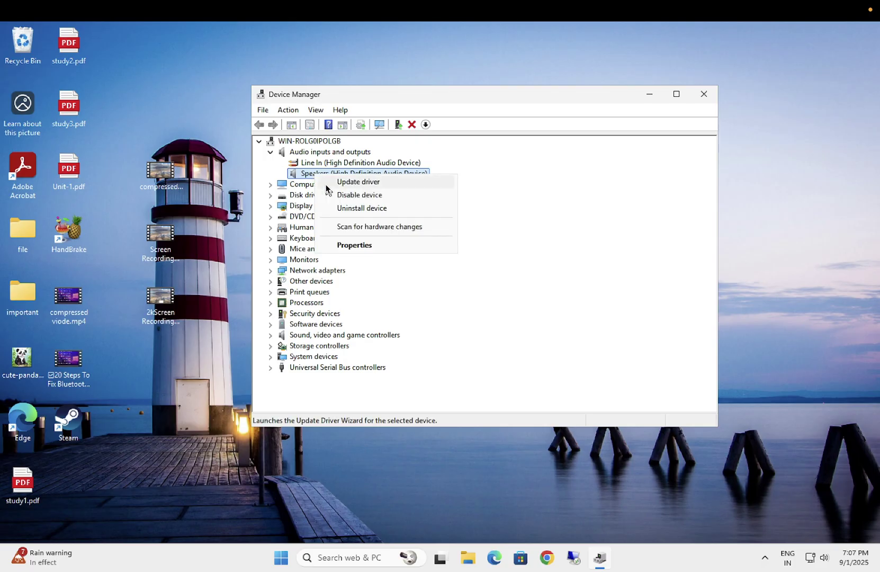
pyautogui.click(305, 176)
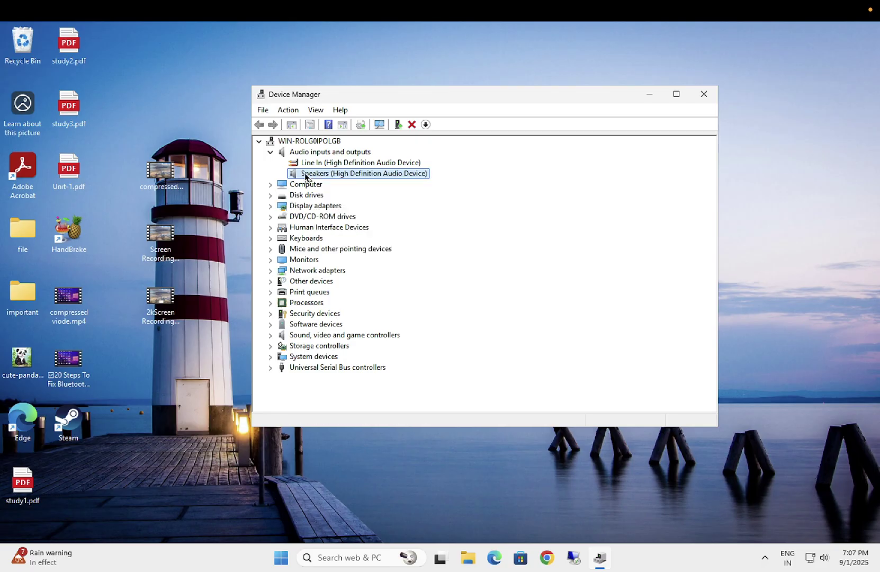
pyautogui.rightClick(305, 176)
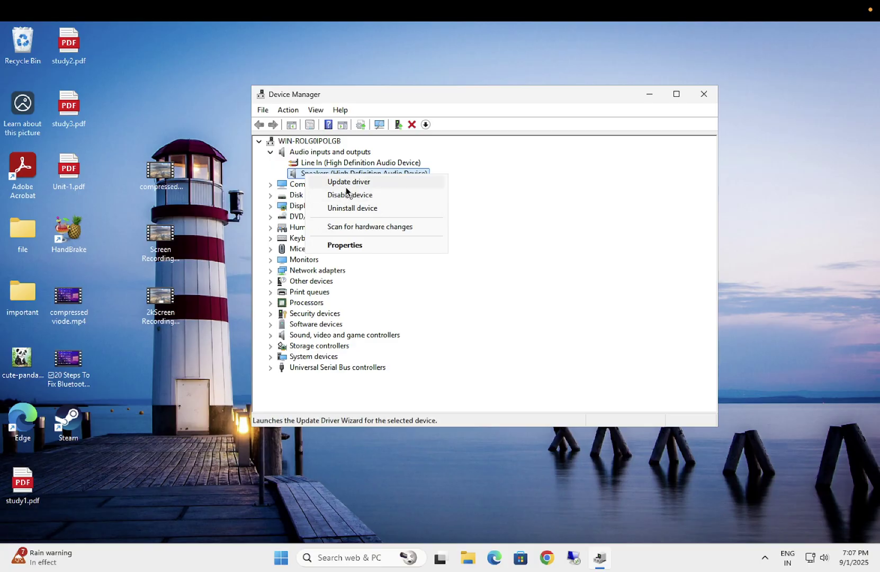
pyautogui.click(354, 183)
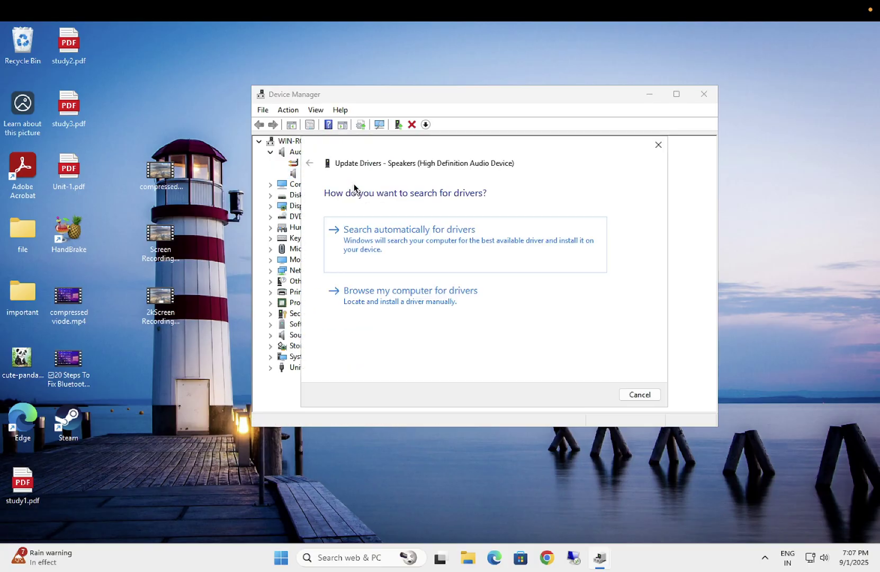
pyautogui.click(419, 254)
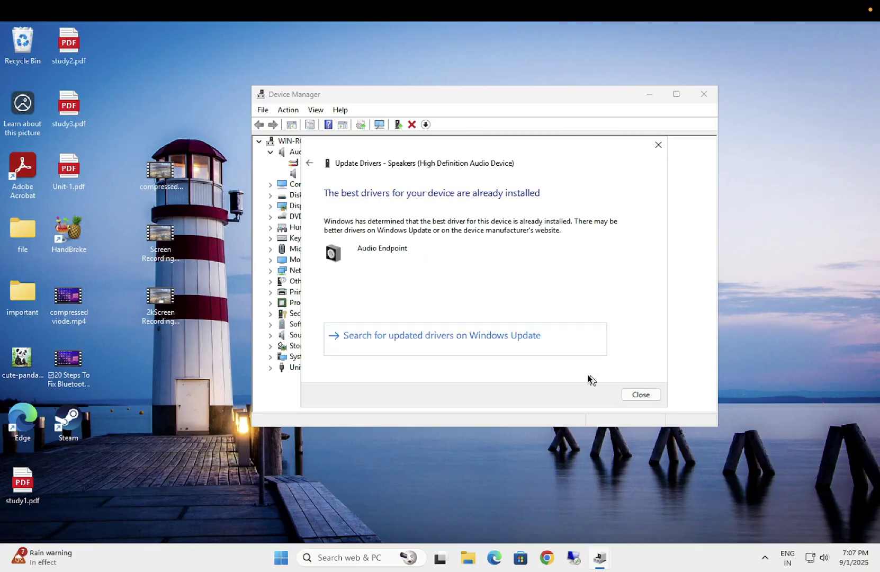
pyautogui.click(639, 395)
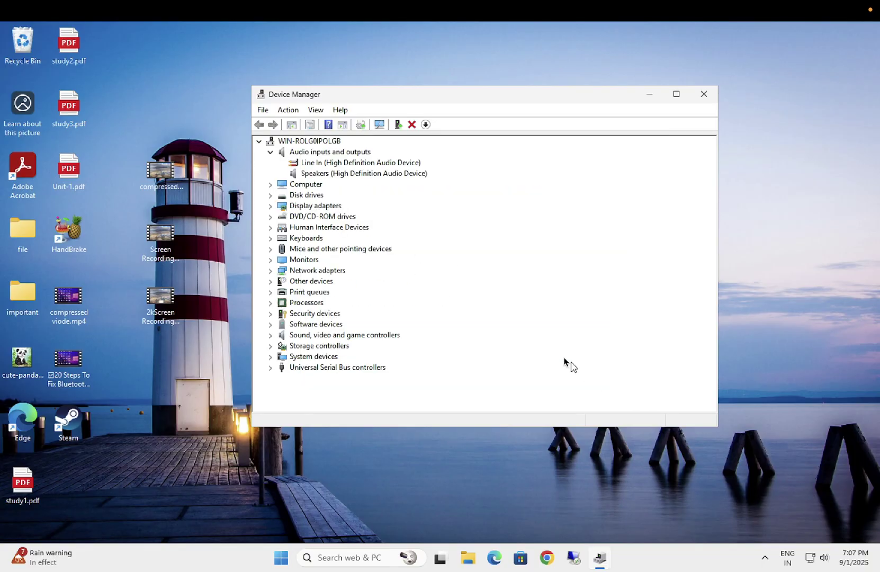
# - Browse the compatible Speakers drivers list, then cancel without changing anything
pyautogui.rightClick(350, 177)
pyautogui.click(373, 180)
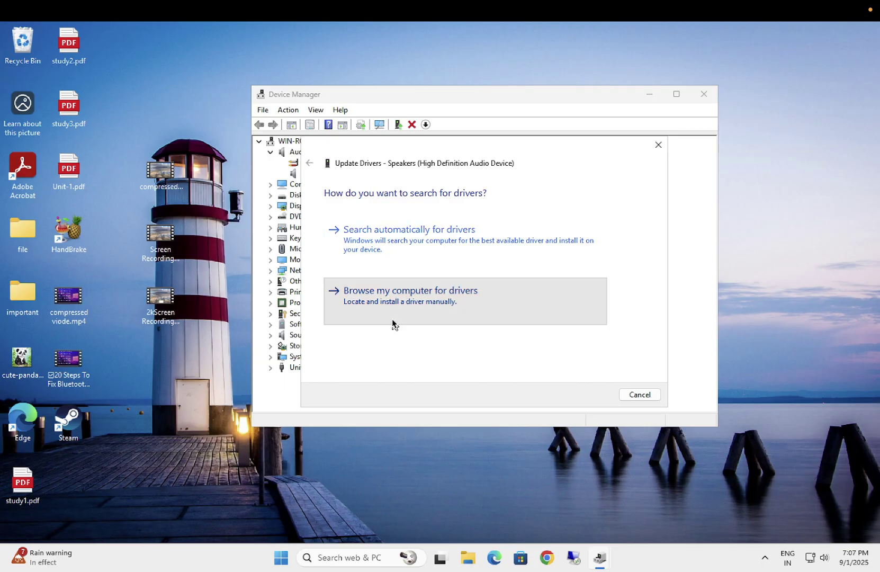
pyautogui.click(392, 318)
pyautogui.click(392, 337)
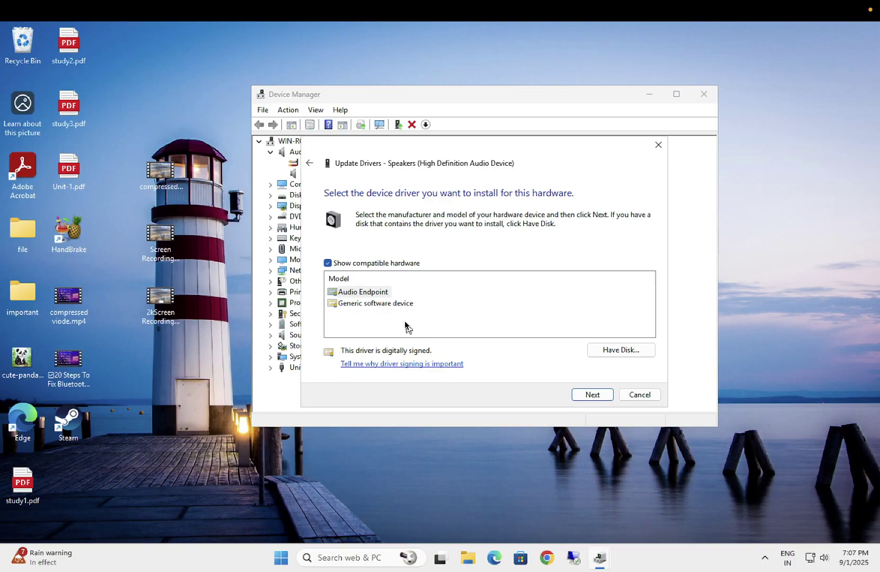
pyautogui.click(638, 394)
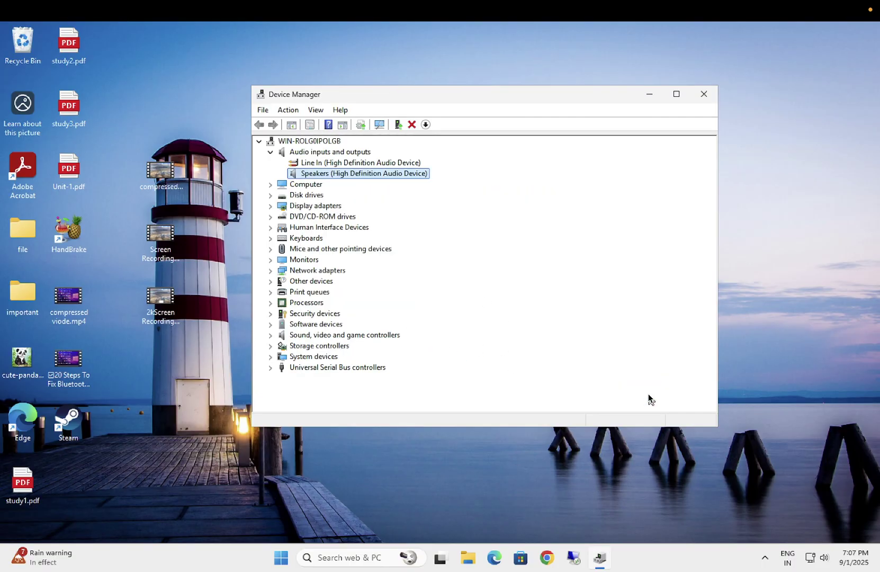
# - Turn on View > Show hidden devices, collapse the expanded categories, and minimize Device Manager
pyautogui.click(270, 153)
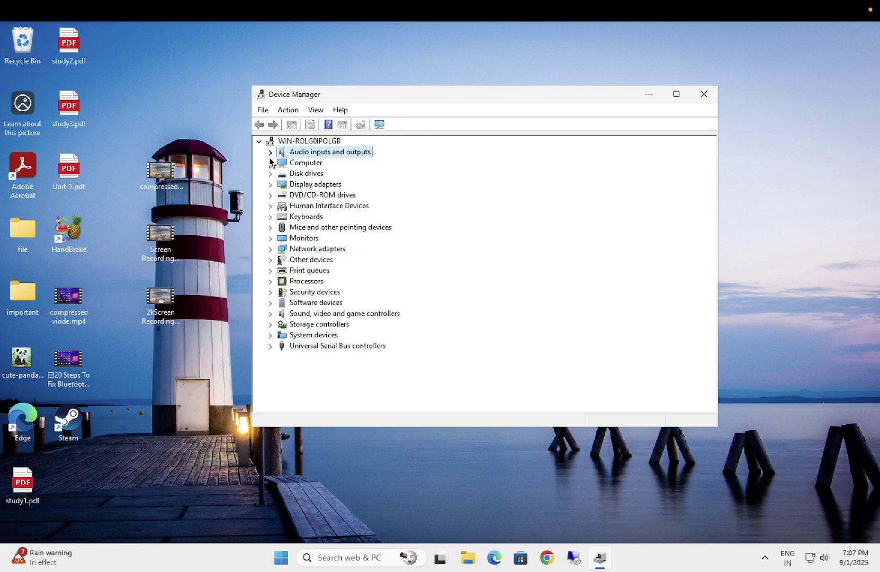
pyautogui.click(318, 141)
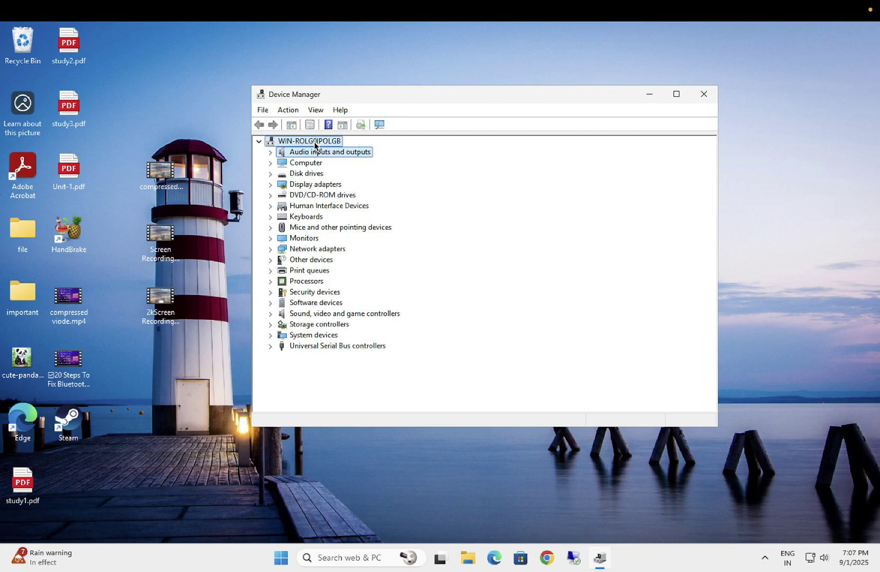
pyautogui.click(316, 111)
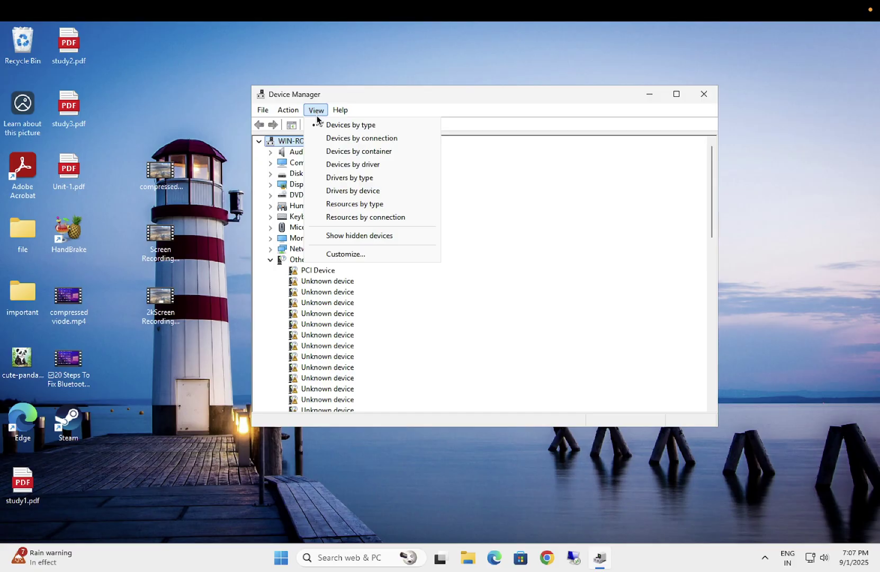
pyautogui.click(375, 242)
pyautogui.click(270, 260)
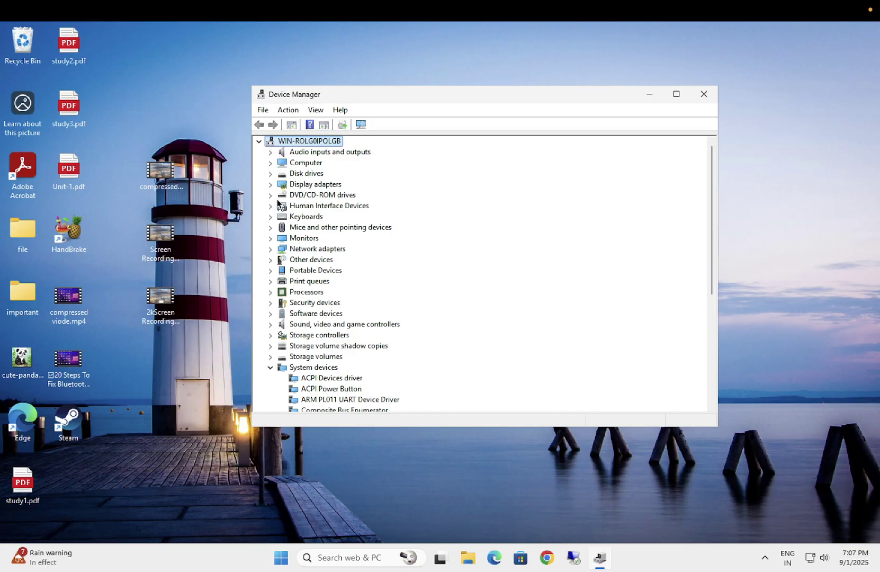
pyautogui.click(270, 368)
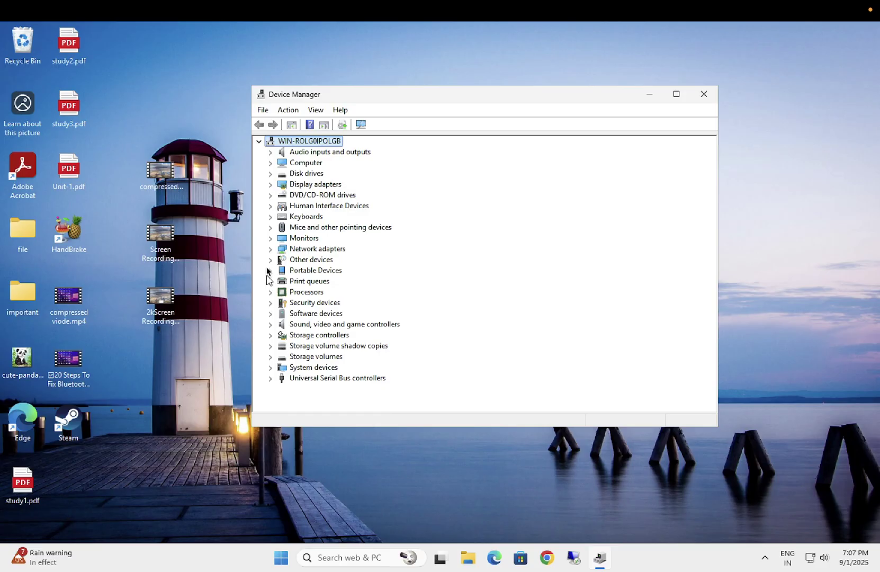
pyautogui.click(650, 99)
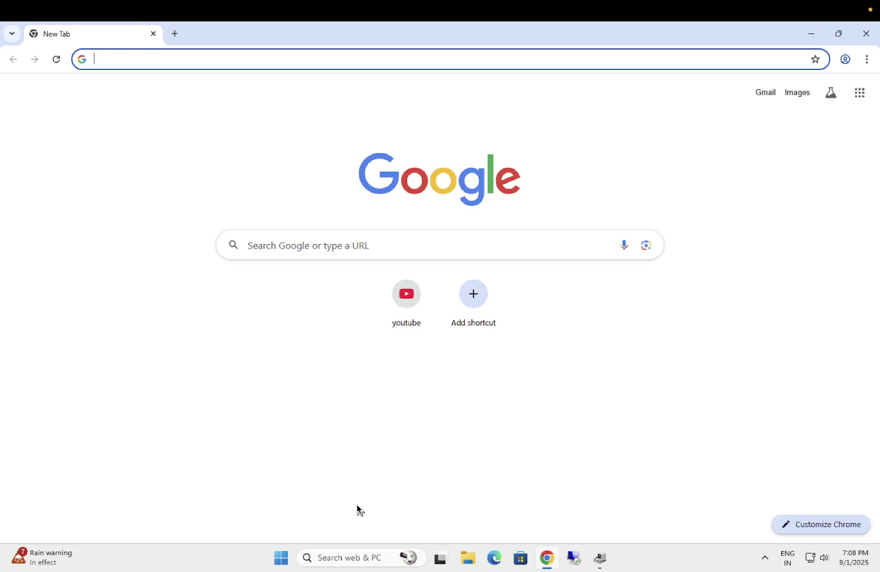
# - Open System Information from a 'system' search
pyautogui.click(336, 560)
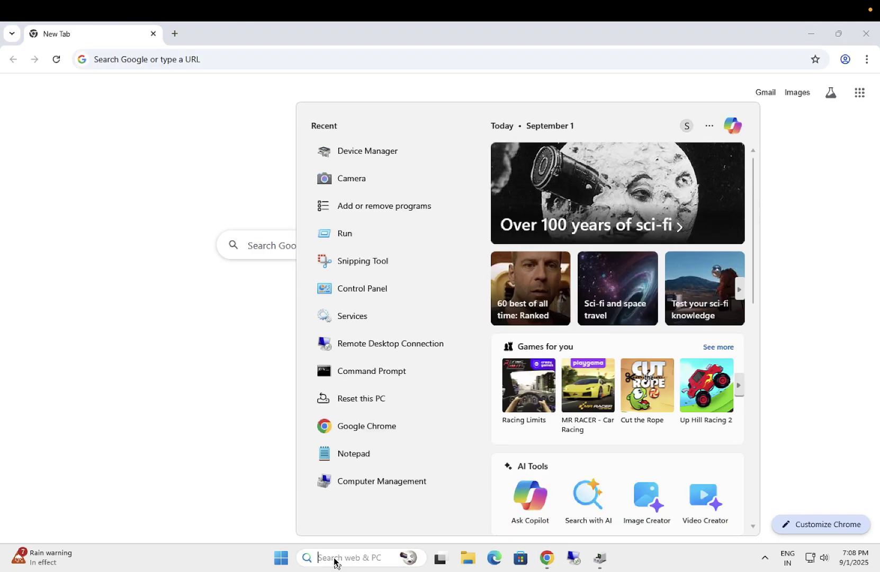
pyautogui.write('came')
pyautogui.press('BackSpace')
pyautogui.press('BackSpace')
pyautogui.press('BackSpace')
pyautogui.press('BackSpace')
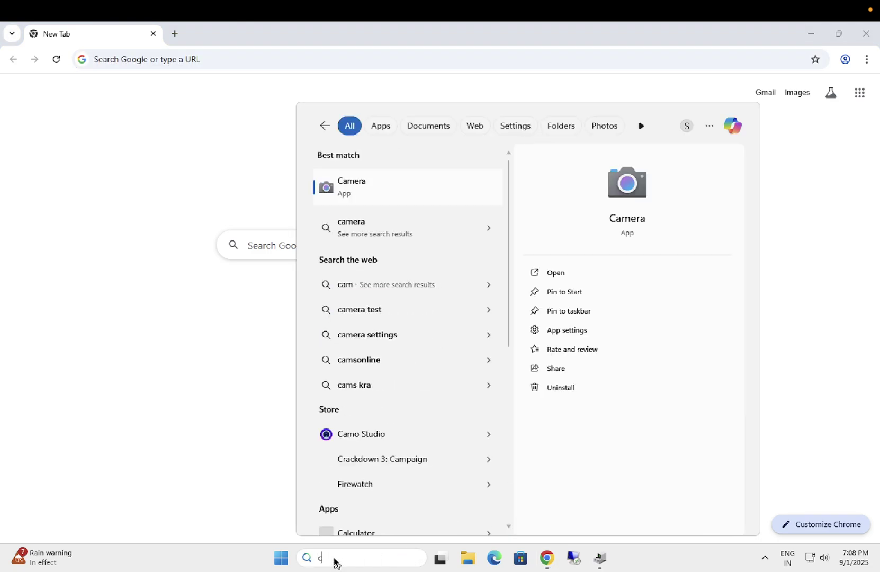
pyautogui.write('system')
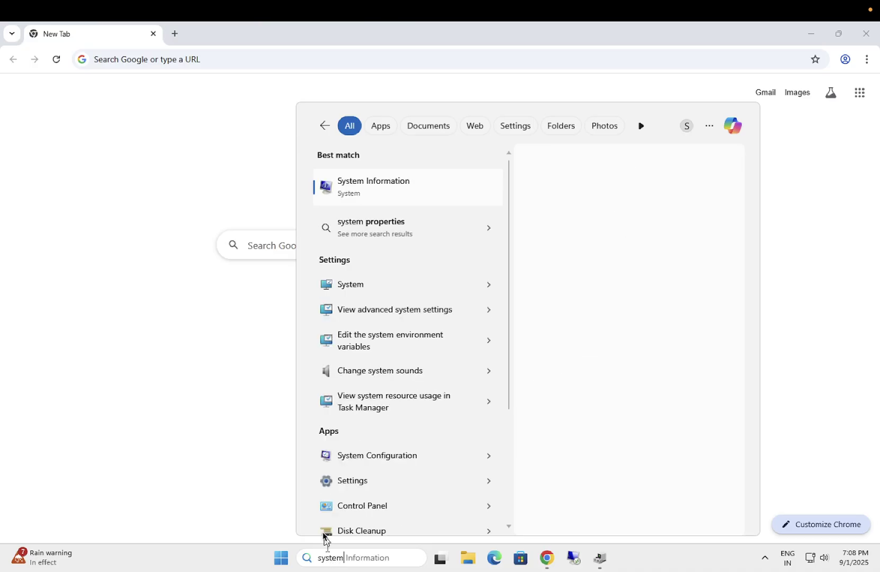
pyautogui.click(411, 187)
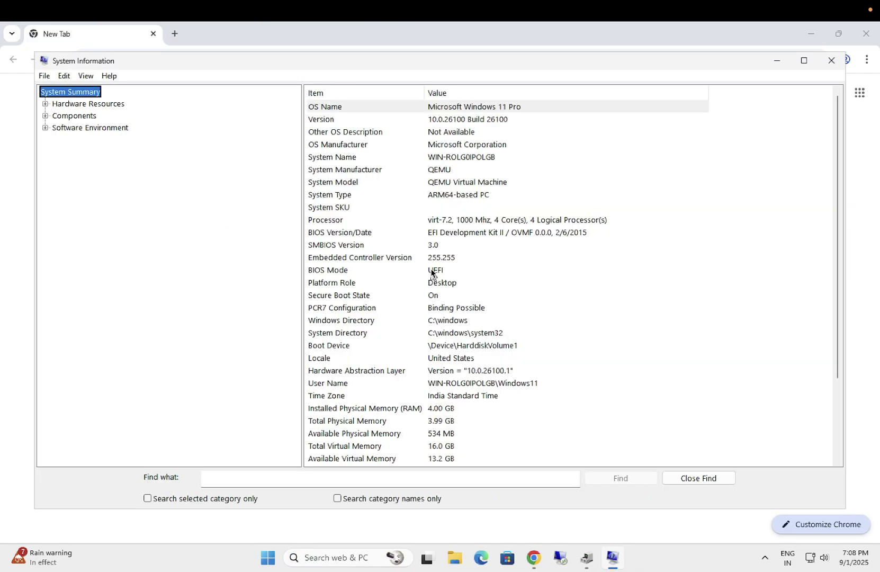
# - Review the OS Manufacturer, System Model (QEMU Virtual Machine) and System Type entries
pyautogui.click(384, 149)
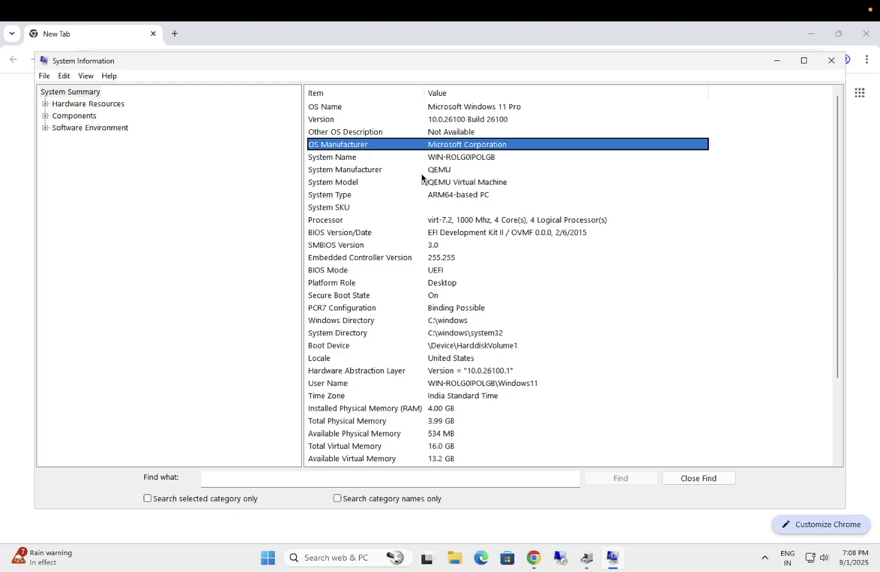
pyautogui.click(361, 184)
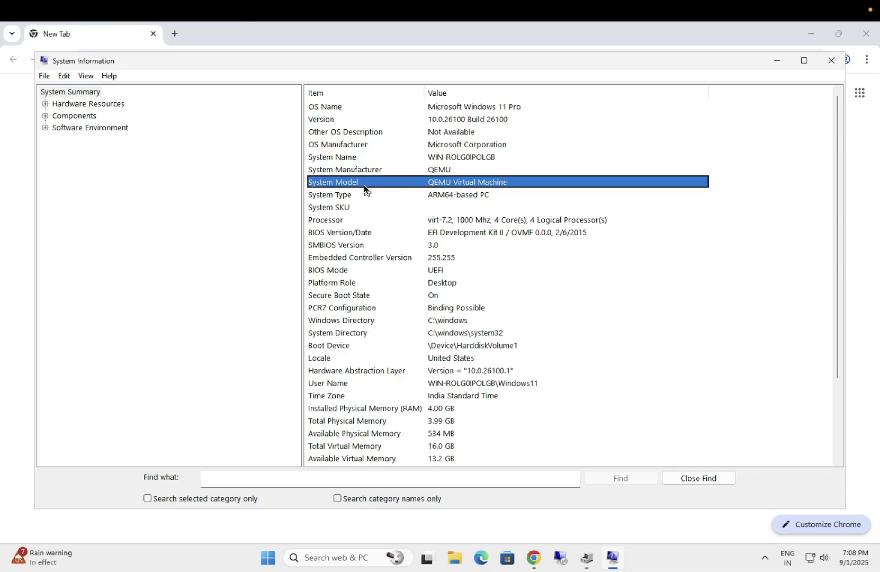
pyautogui.click(343, 195)
pyautogui.click(372, 185)
pyautogui.click(349, 194)
pyautogui.click(373, 184)
# - Minimize System Information and search Google for 'hp driver download'
pyautogui.click(776, 61)
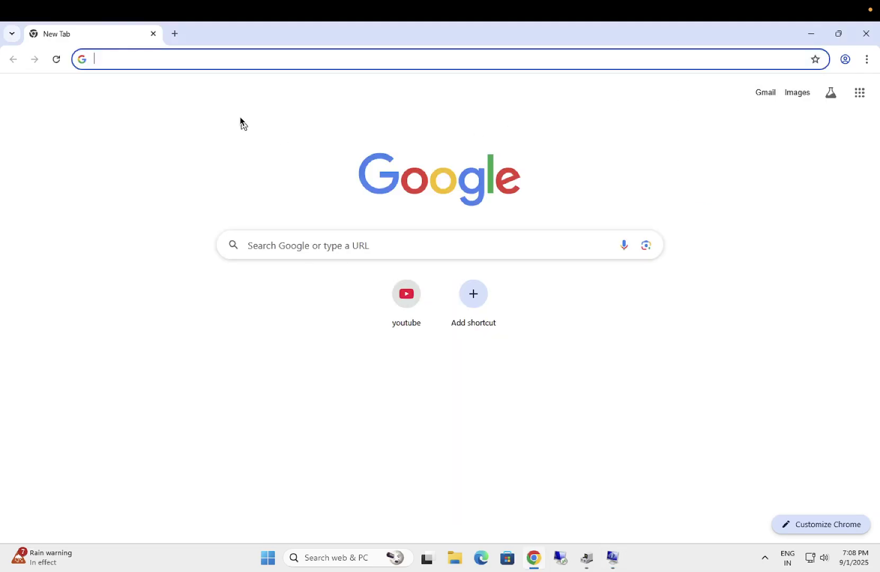
pyautogui.click(285, 247)
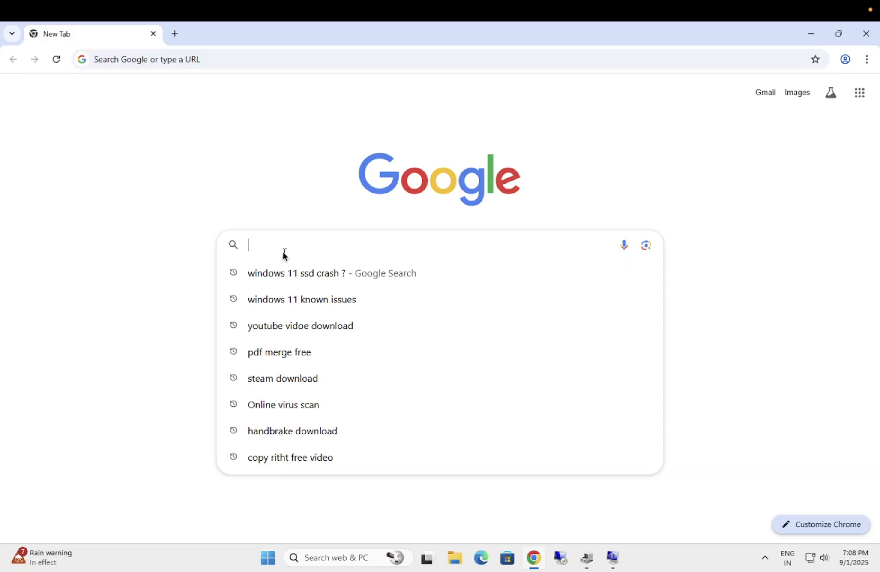
pyautogui.write('hp driver download')
pyautogui.press('Return')
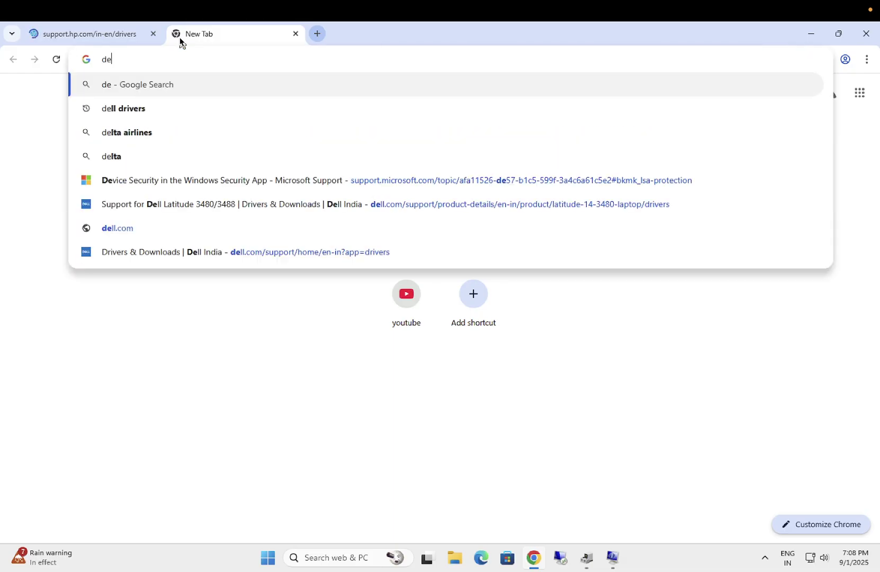
# - Search 'dell driver' and open Dell's Drivers & Downloads page
pyautogui.write('ll drivers')
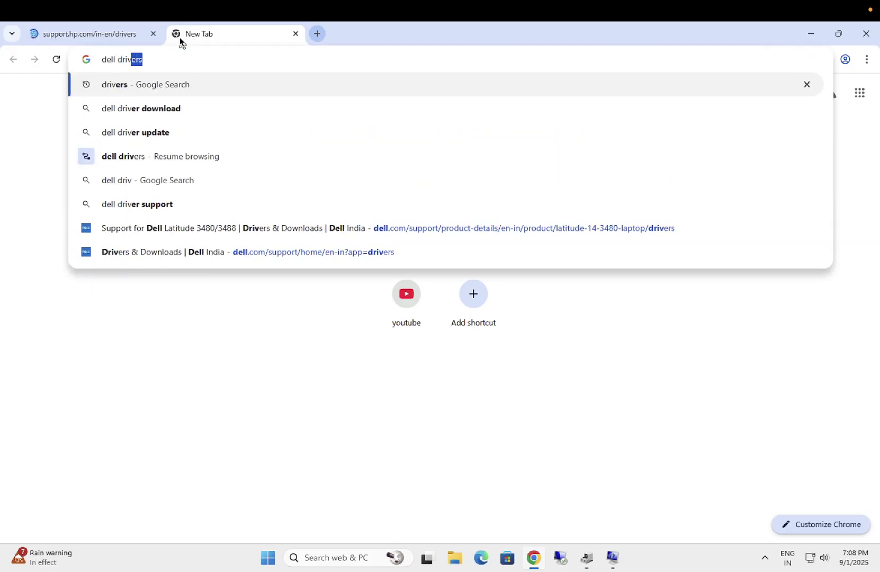
pyautogui.press('Return')
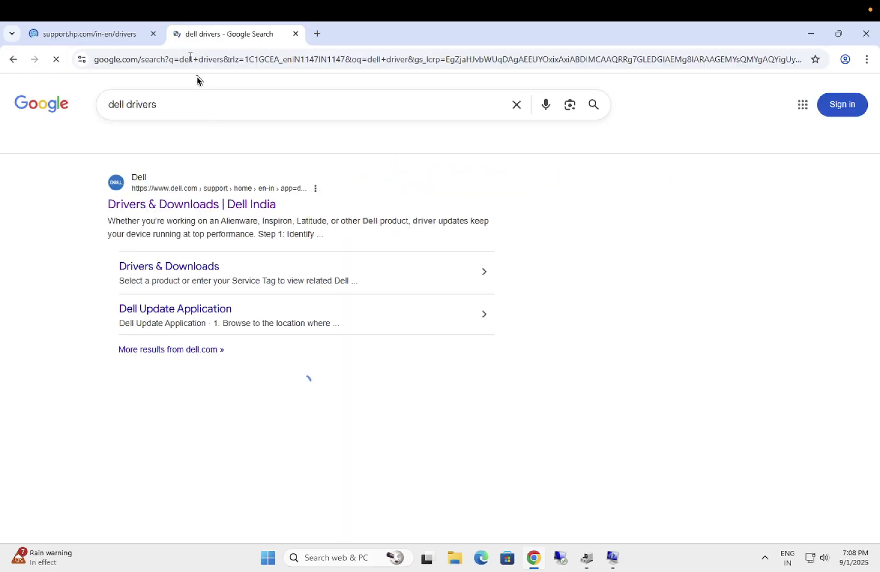
pyautogui.click(212, 207)
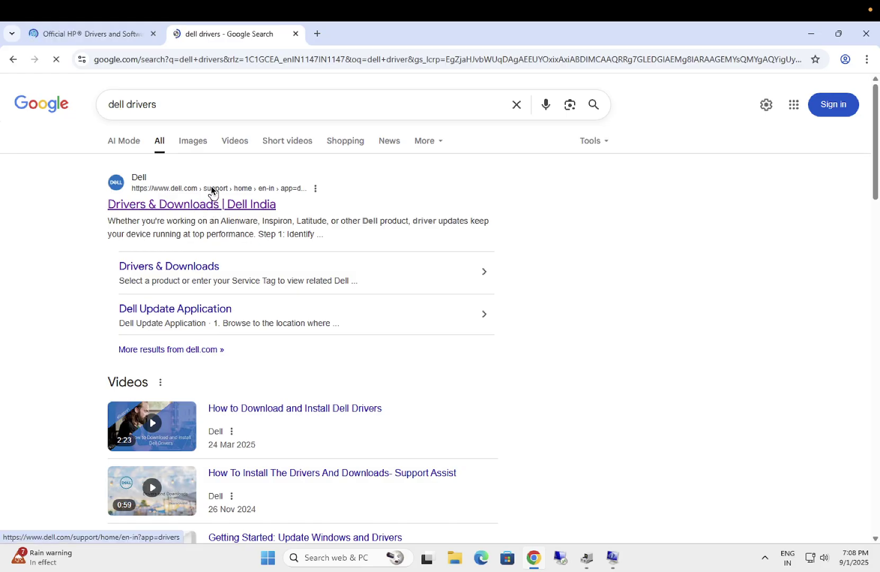
# - In a new tab, search 'lenovo driver download' and open Lenovo's driver download guide
pyautogui.click(317, 35)
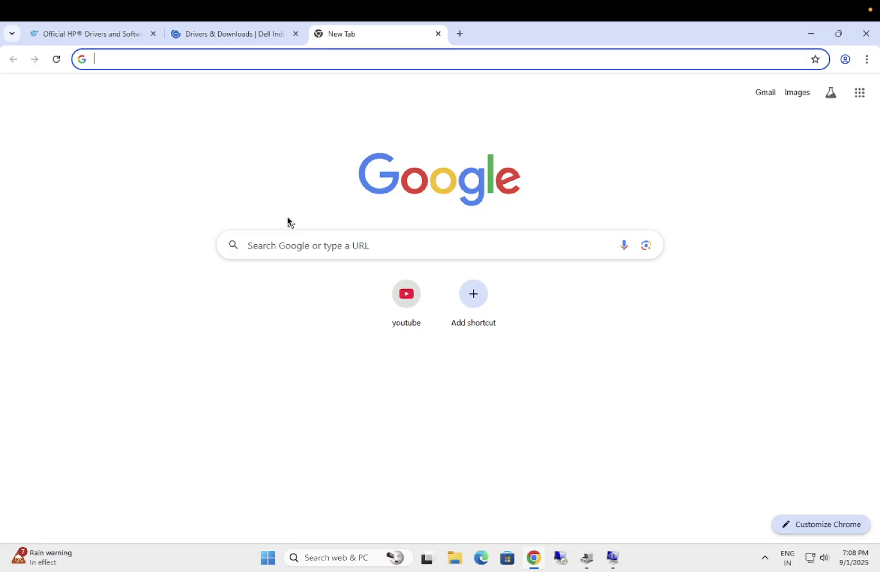
pyautogui.click(281, 245)
pyautogui.write('le')
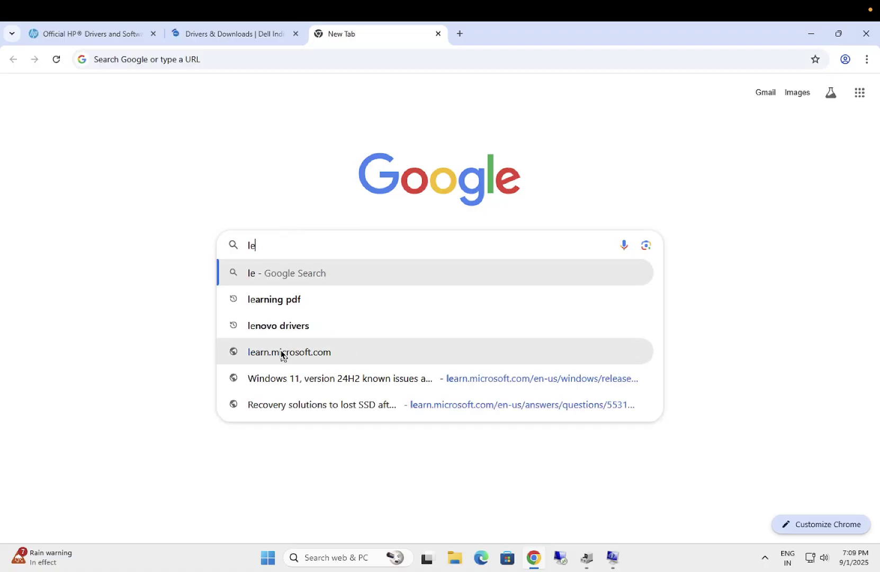
pyautogui.write('novo driver')
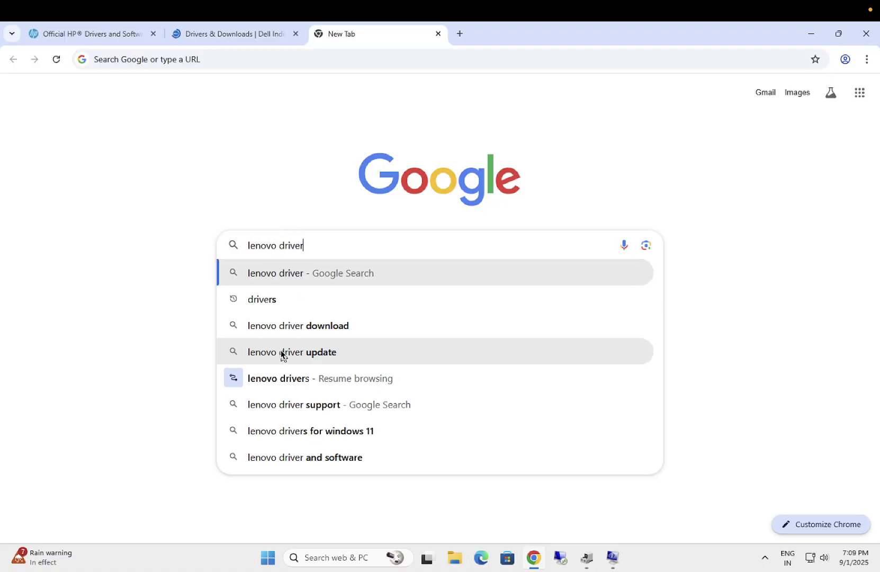
pyautogui.write(' download')
pyautogui.press('Return')
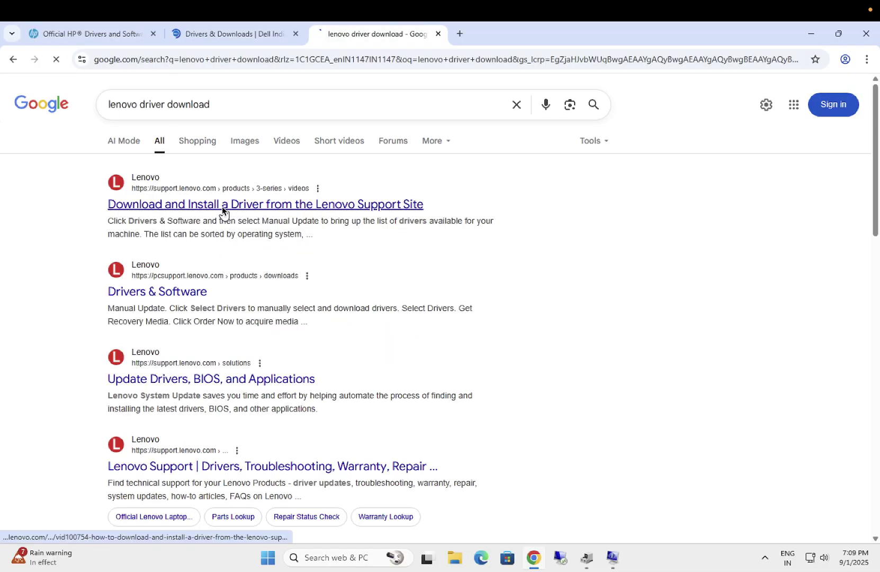
pyautogui.click(232, 210)
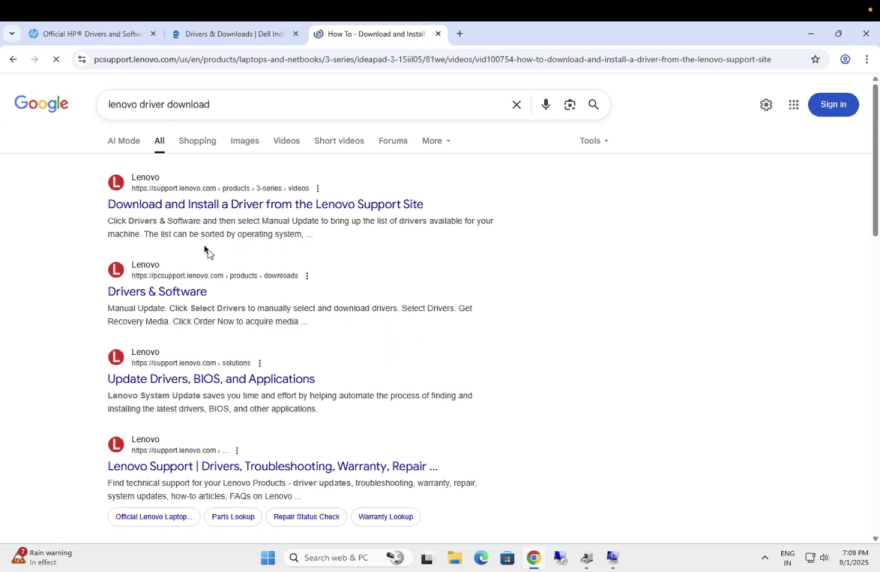
# - On the HP tab, choose Laptop, review the detection and product-label help, then select the serial number box
pyautogui.click(104, 35)
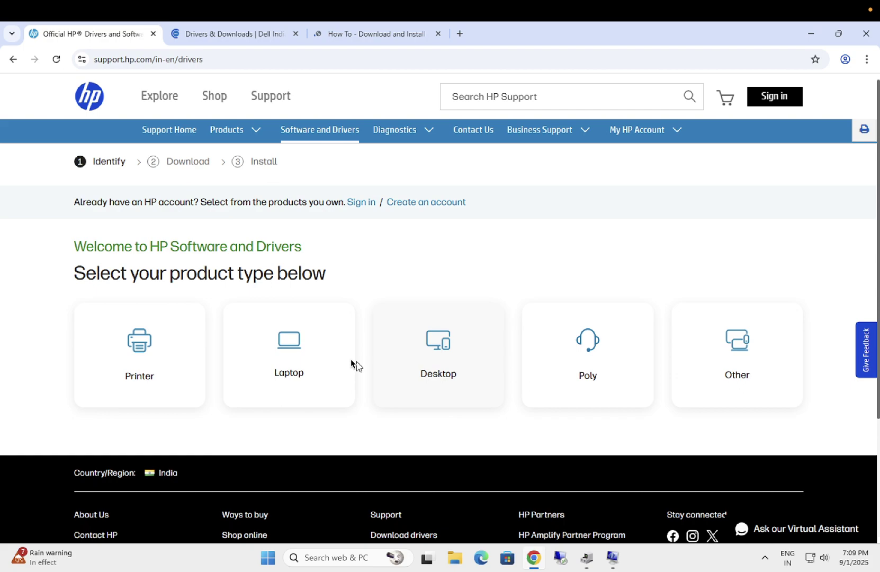
pyautogui.click(307, 349)
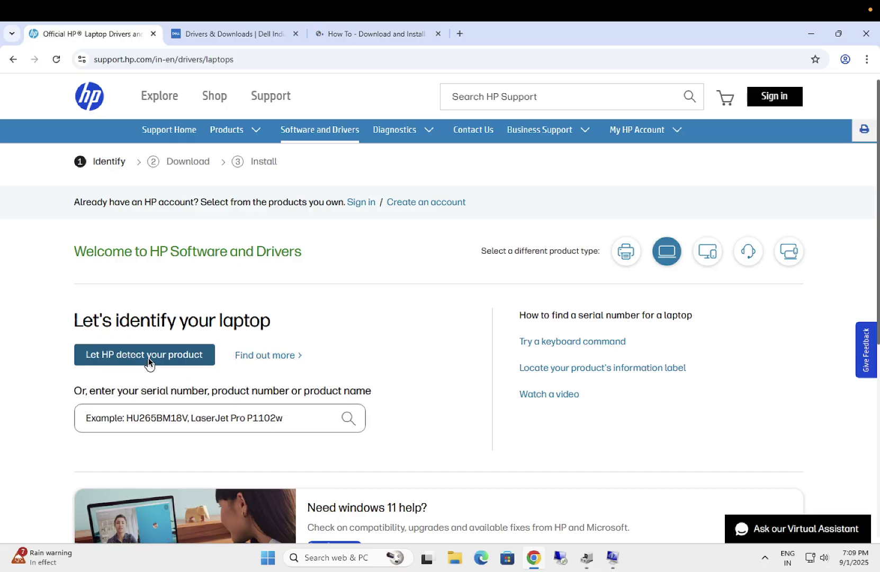
pyautogui.click(277, 358)
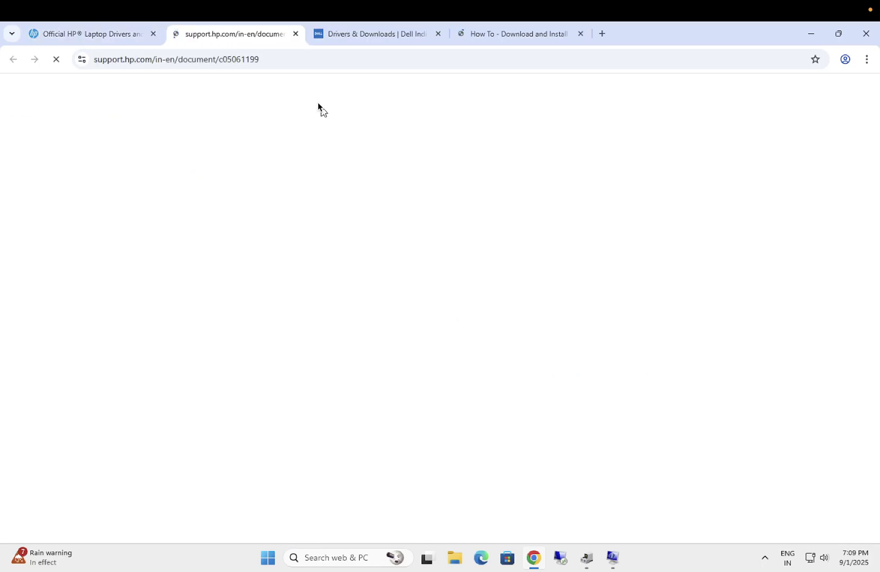
pyautogui.click(295, 34)
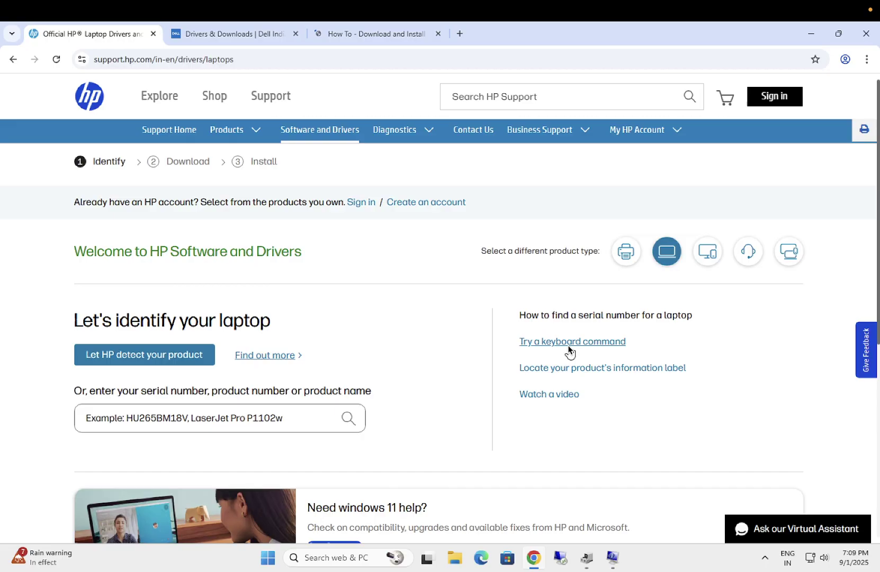
pyautogui.click(561, 365)
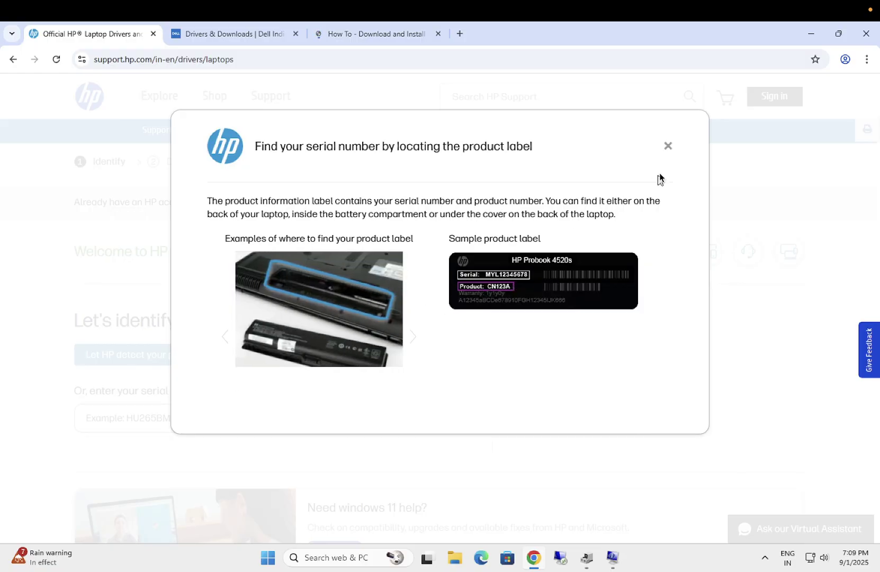
pyautogui.click(668, 146)
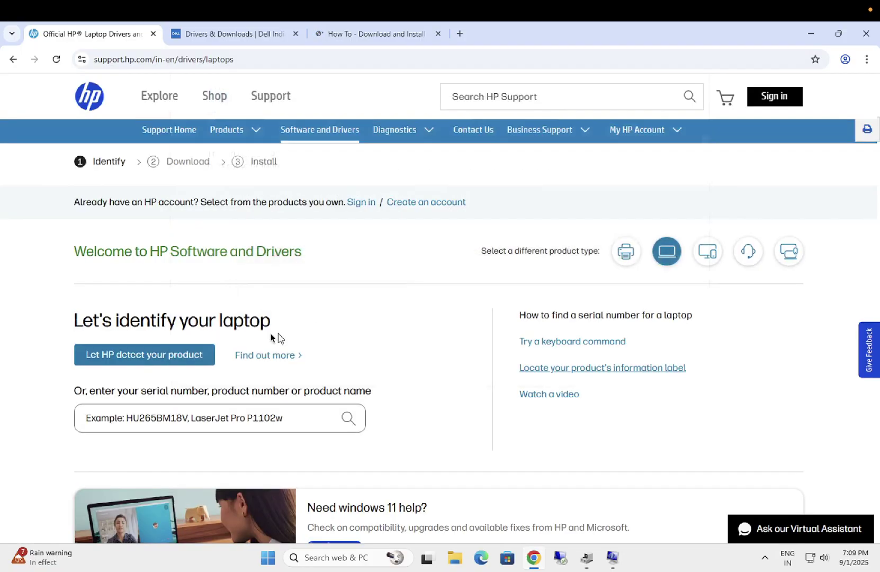
pyautogui.click(188, 420)
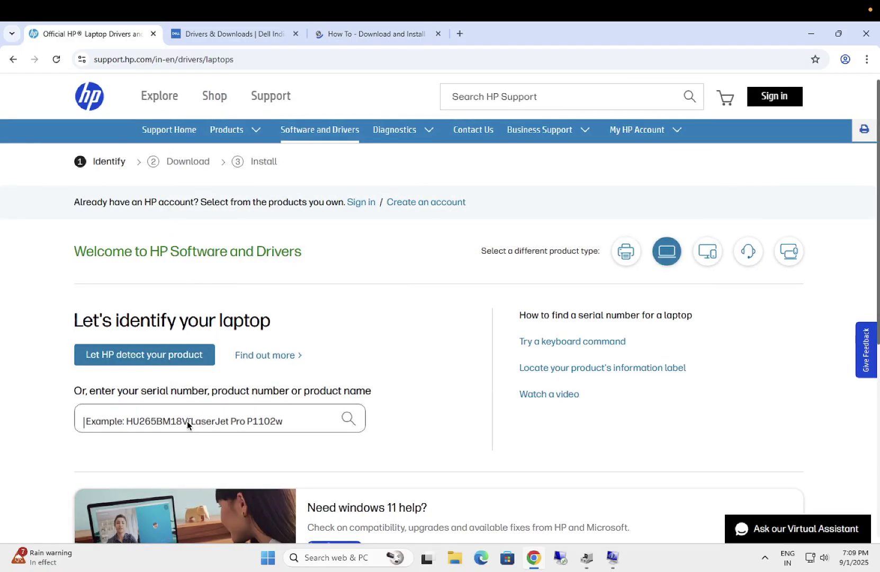
# - Search for cmd and open Command Prompt as administrator
pyautogui.click(332, 558)
pyautogui.write('came')
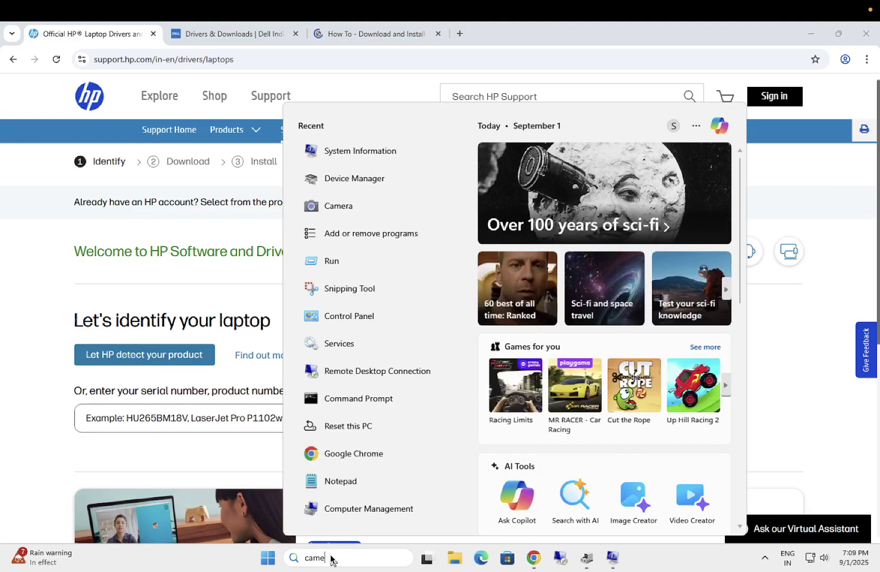
pyautogui.write('r')
pyautogui.press('BackSpace')
pyautogui.press('BackSpace')
pyautogui.press('BackSpace')
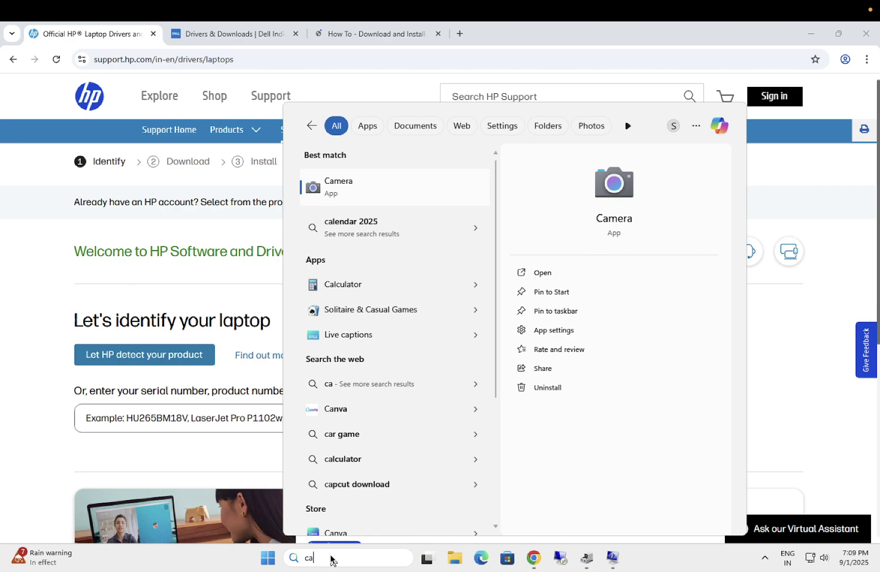
pyautogui.write('d')
pyautogui.press('Return')
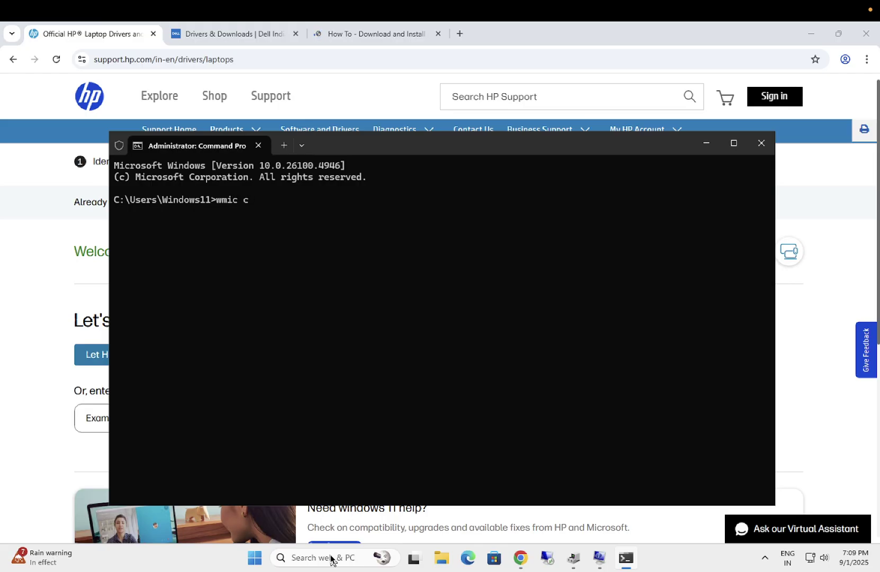
# - Run 'wmic csproduct', which fails because 'wmic' is not recognized
pyautogui.write('wmic csproduct')
pyautogui.press('Return')
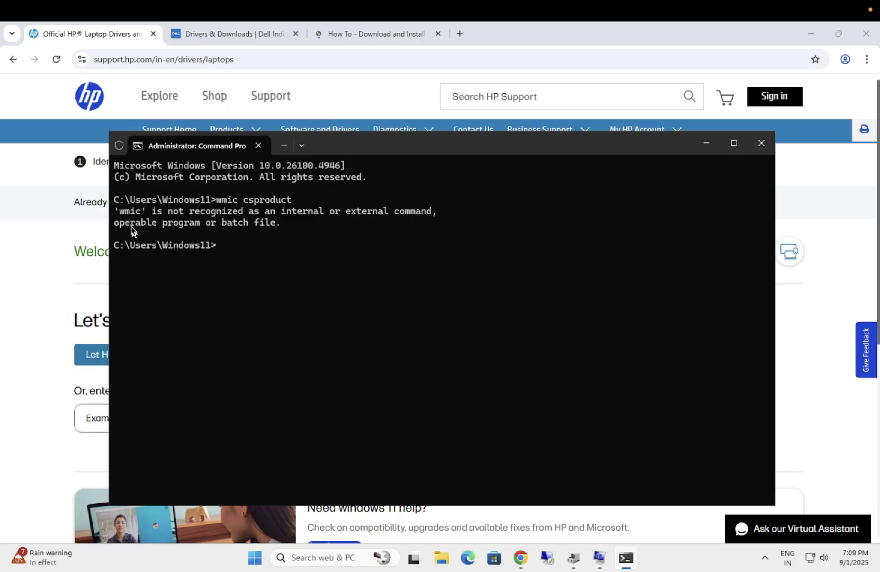
pyautogui.moveTo(126, 214); pyautogui.dragTo(347, 213)
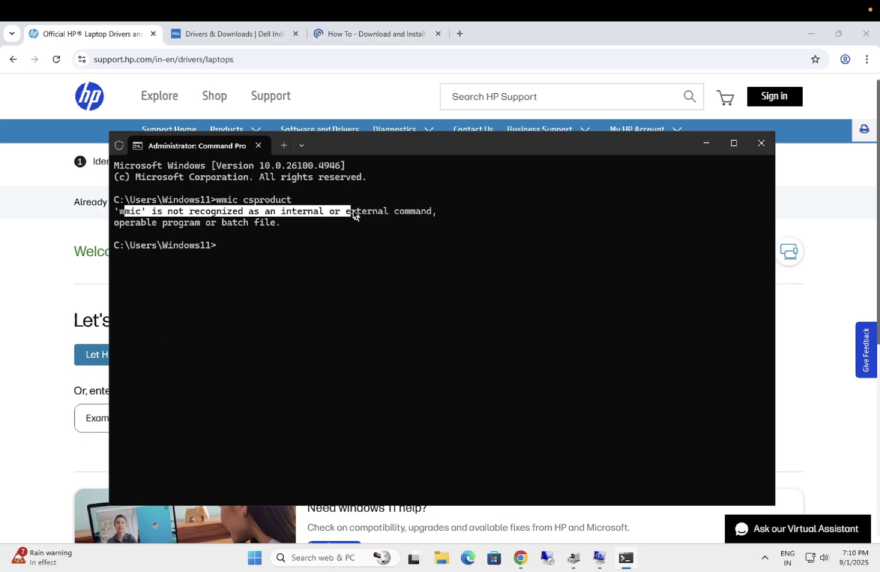
pyautogui.click(326, 243)
# - Try Windows searches for 'cmd', 'dea' and 'featuer', ending with 'addition f'
pyautogui.click(338, 558)
pyautogui.write('cmd')
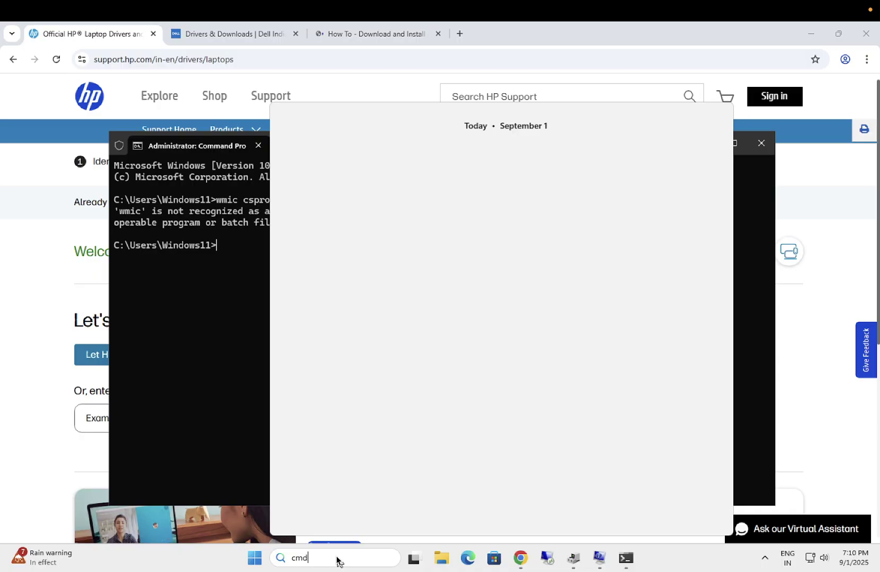
pyautogui.press('BackSpace')
pyautogui.press('BackSpace')
pyautogui.press('BackSpace')
pyautogui.write('dea')
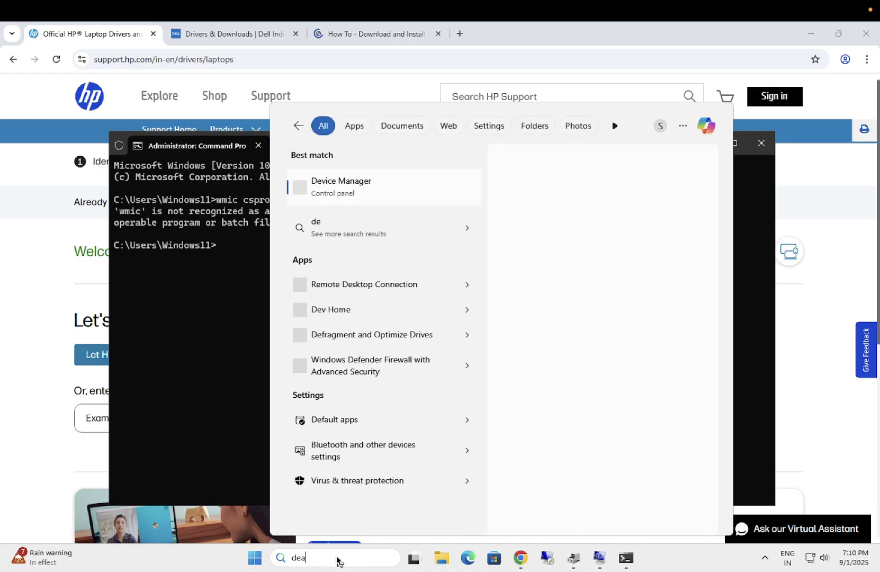
pyautogui.press('BackSpace')
pyautogui.press('BackSpace')
pyautogui.press('BackSpace')
pyautogui.write('fea')
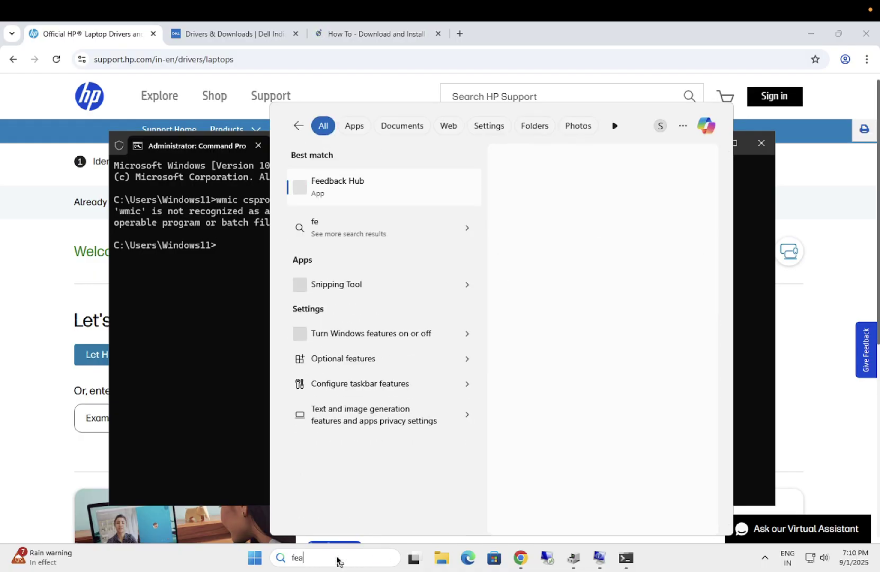
pyautogui.write('tuer update')
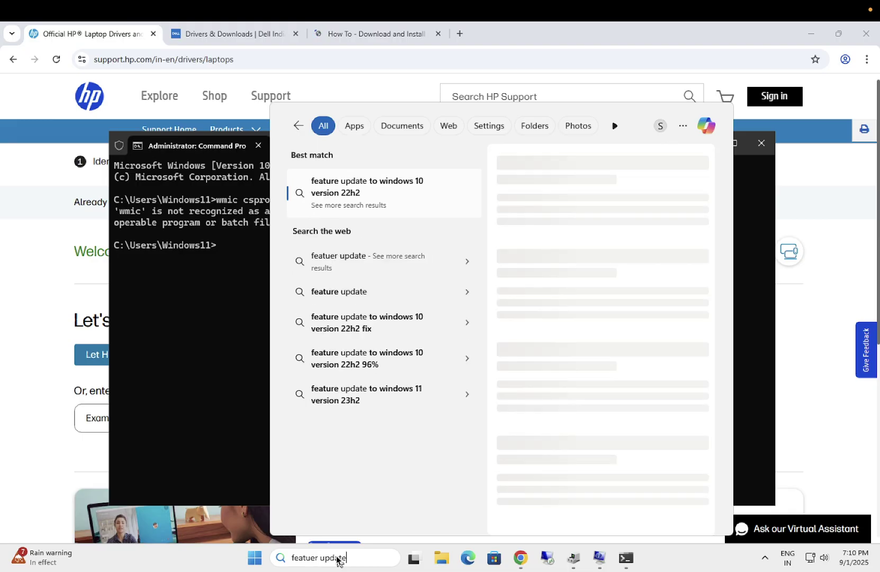
pyautogui.press('BackSpace')
pyautogui.press('BackSpace')
pyautogui.press('BackSpace')
pyautogui.press('BackSpace')
pyautogui.press('BackSpace')
pyautogui.press('BackSpace')
pyautogui.press('BackSpace')
pyautogui.press('BackSpace')
pyautogui.press('BackSpace')
pyautogui.press('BackSpace')
pyautogui.press('BackSpace')
pyautogui.press('BackSpace')
pyautogui.press('BackSpace')
pyautogui.press('BackSpace')
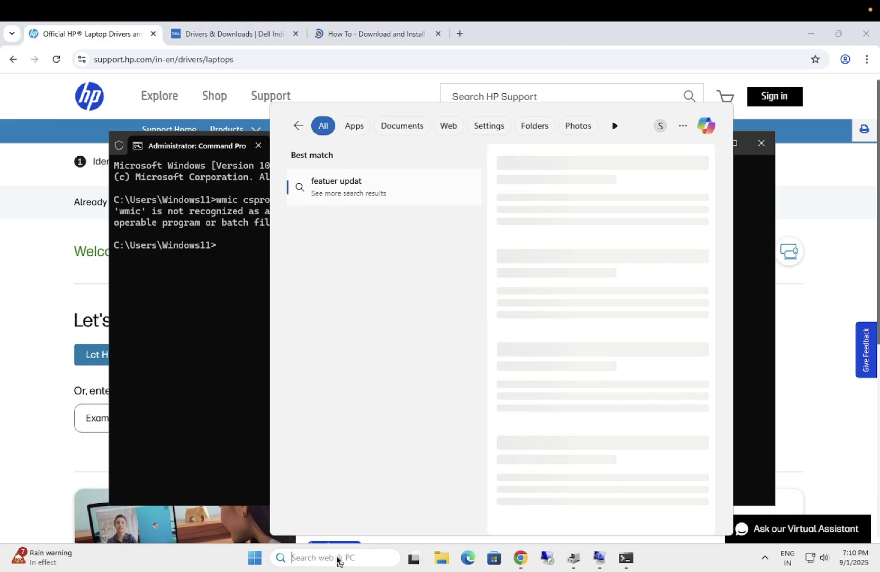
pyautogui.write('add')
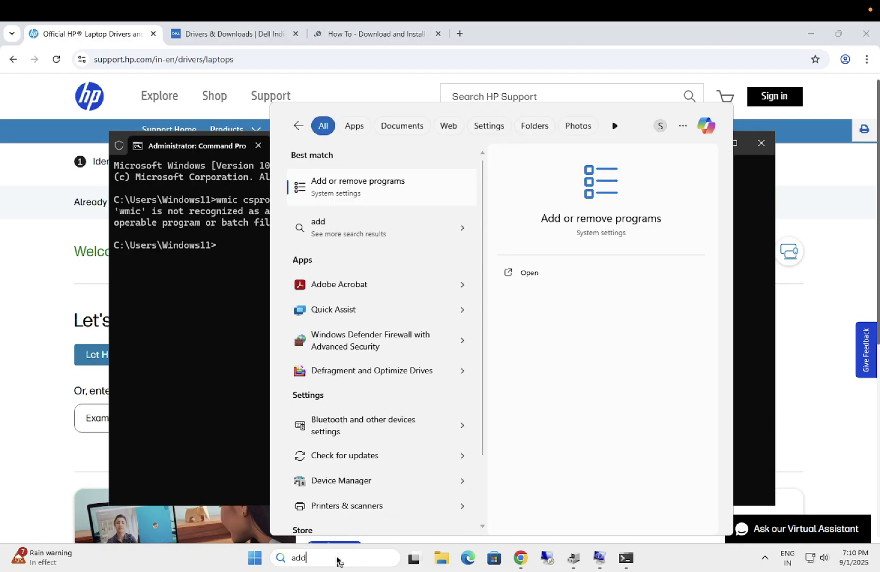
pyautogui.write('ition fe')
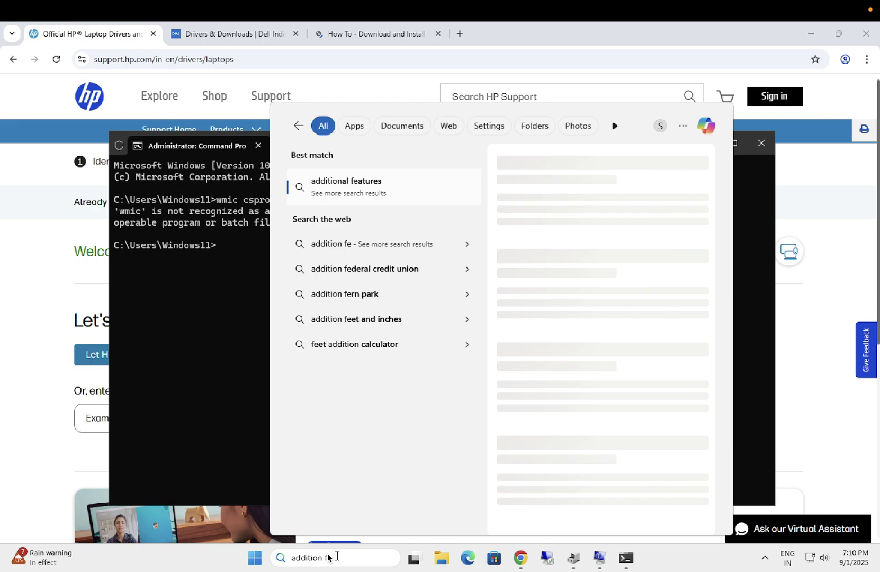
# - Open Settings from Start and search it for 'featuer', then clear the search
pyautogui.click(259, 558)
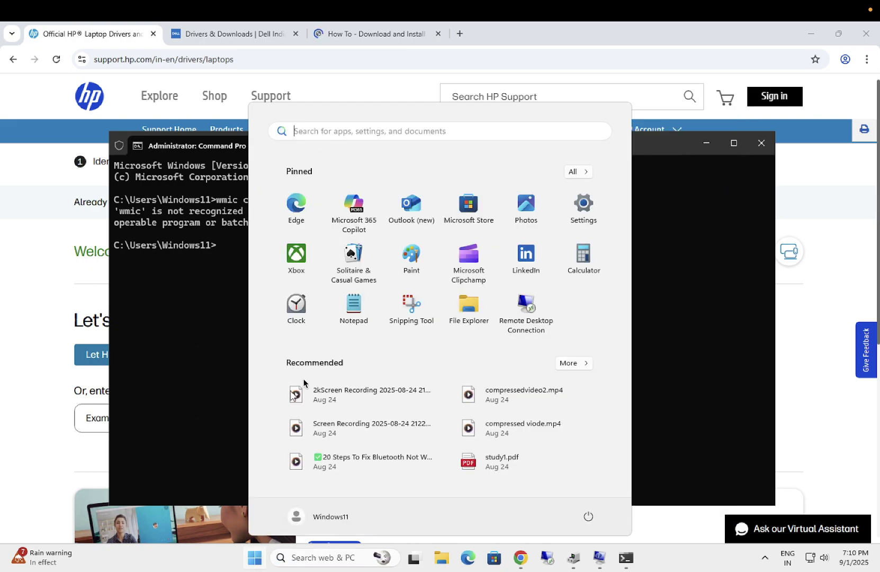
pyautogui.click(583, 206)
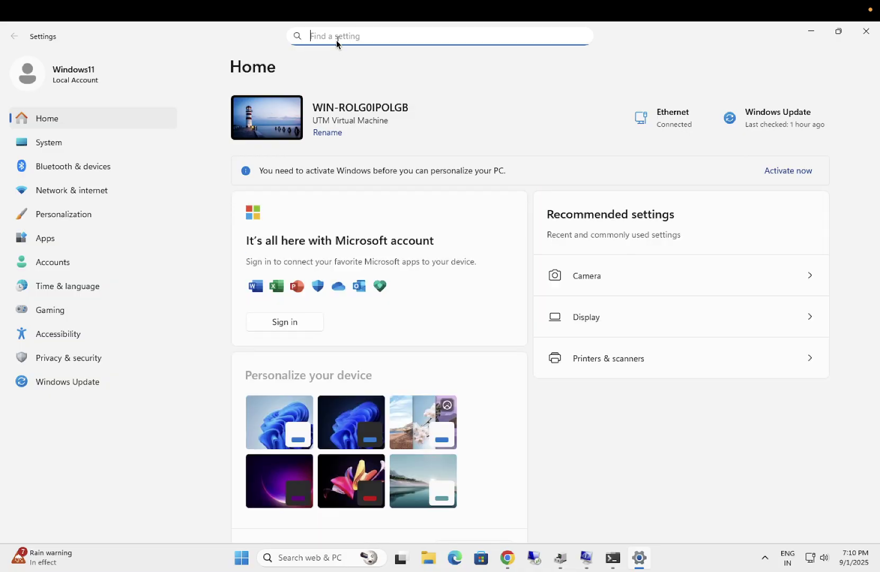
pyautogui.write('tuer')
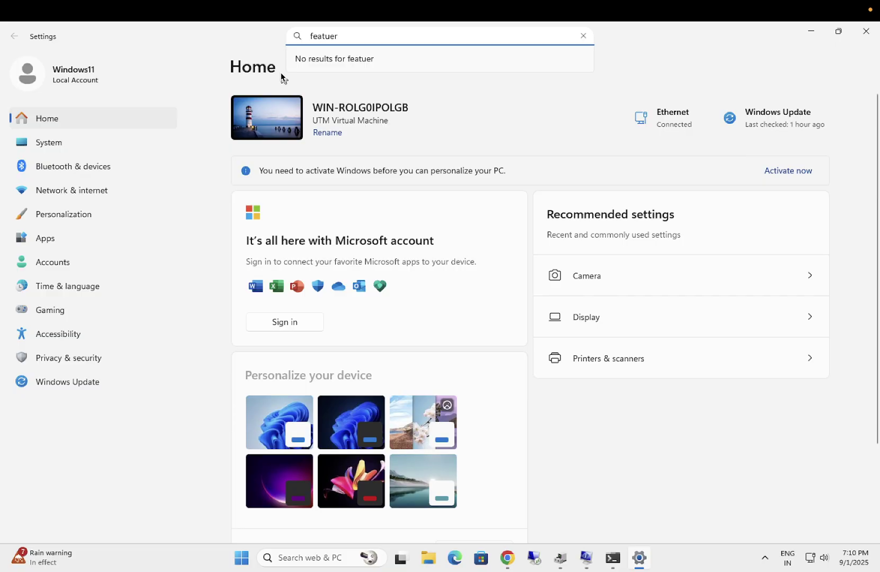
pyautogui.press('Return')
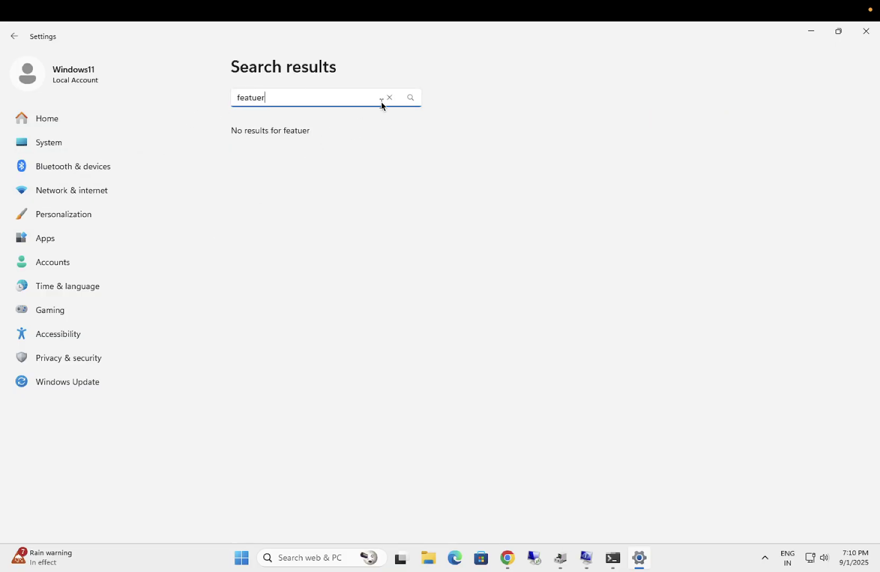
pyautogui.click(384, 99)
# - Go to System and search settings for 'fea' to find Optional features
pyautogui.click(76, 143)
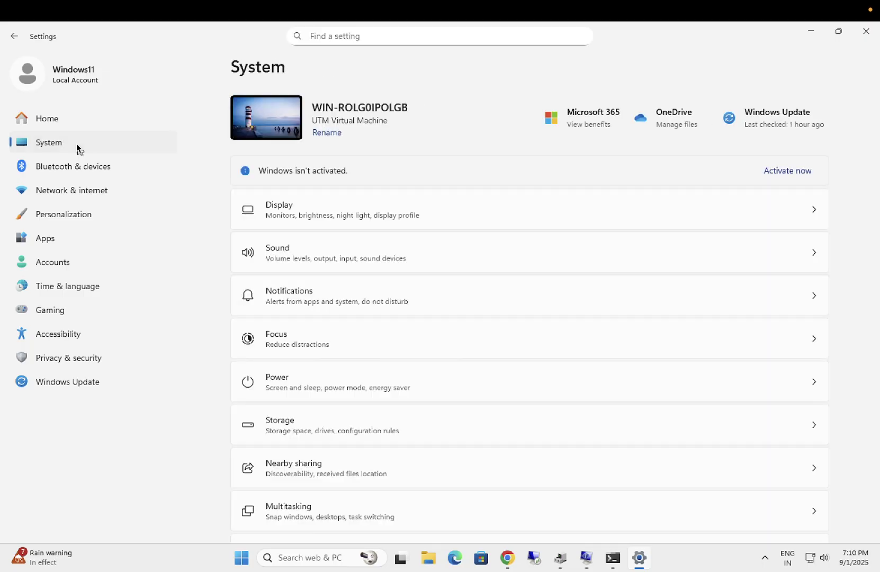
pyautogui.click(346, 39)
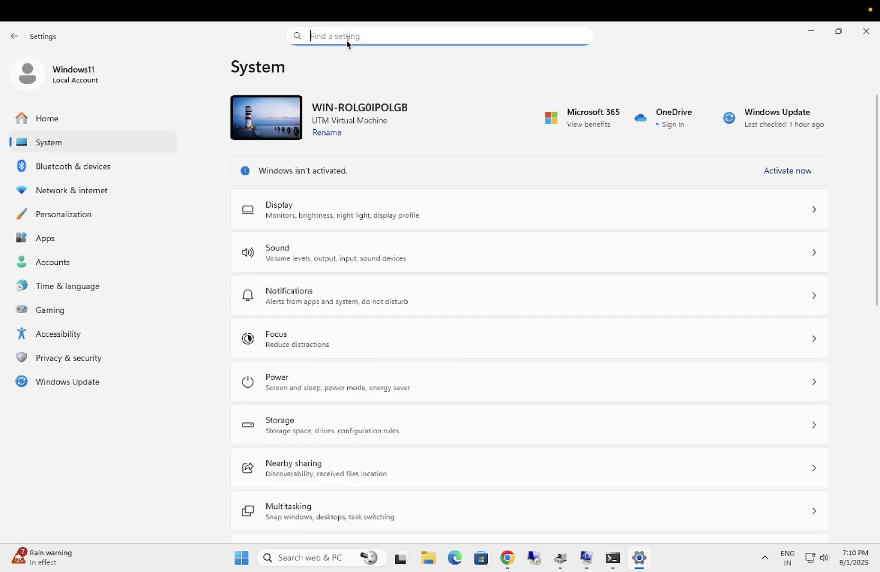
pyautogui.write('view')
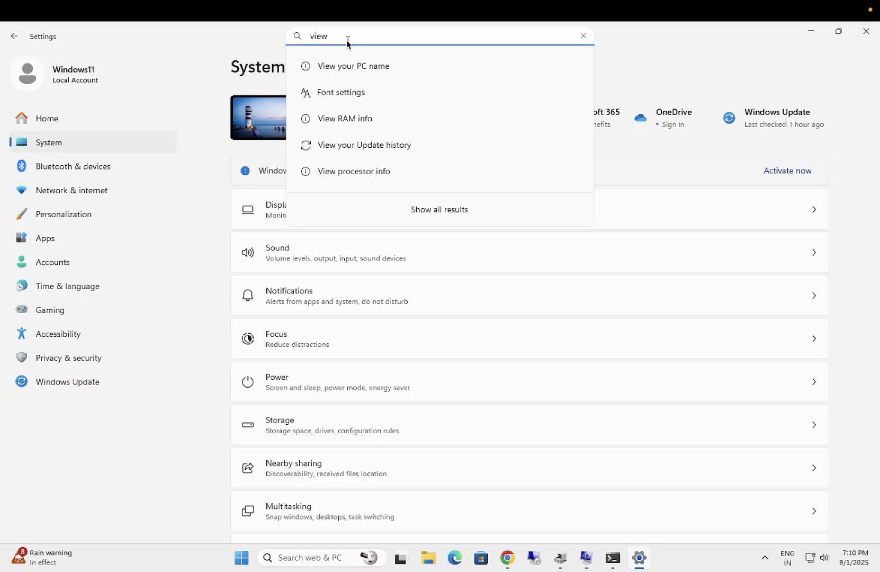
pyautogui.press('BackSpace')
pyautogui.press('BackSpace')
pyautogui.press('BackSpace')
pyautogui.write('featu')
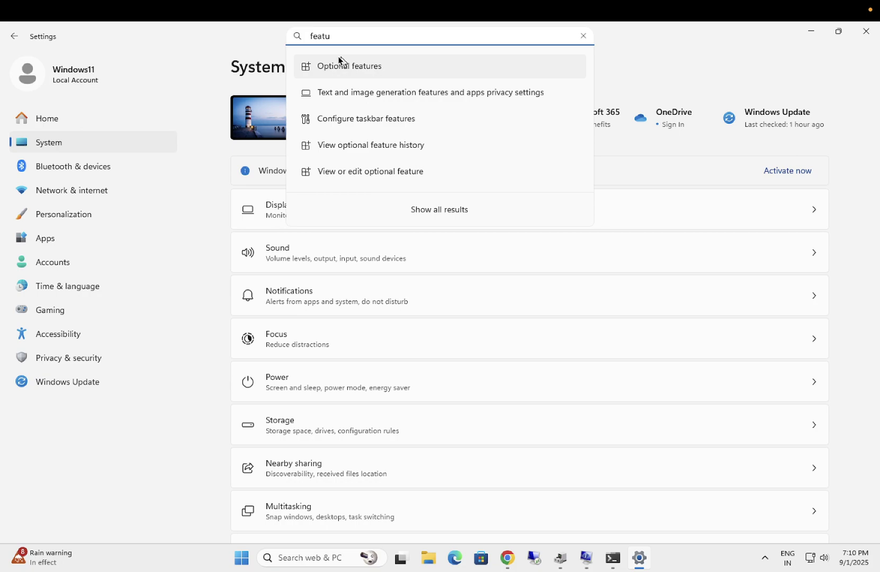
# - In Optional features, search available features for 'wmic', tick WMIC and add it
pyautogui.click(358, 75)
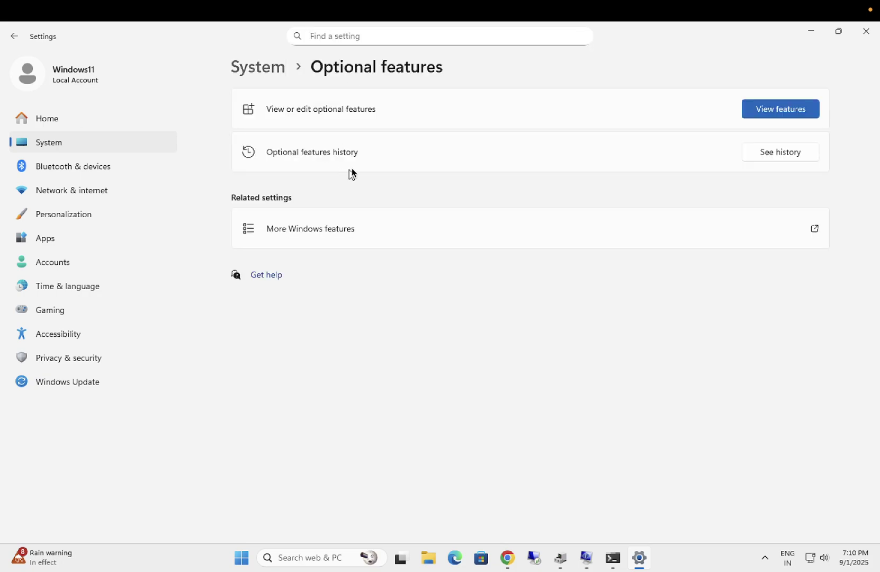
pyautogui.click(767, 114)
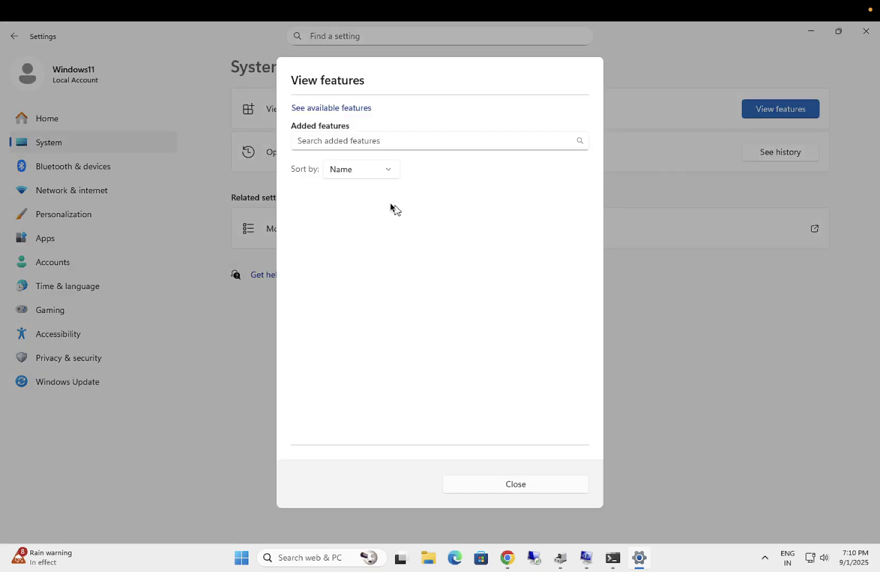
pyautogui.click(333, 109)
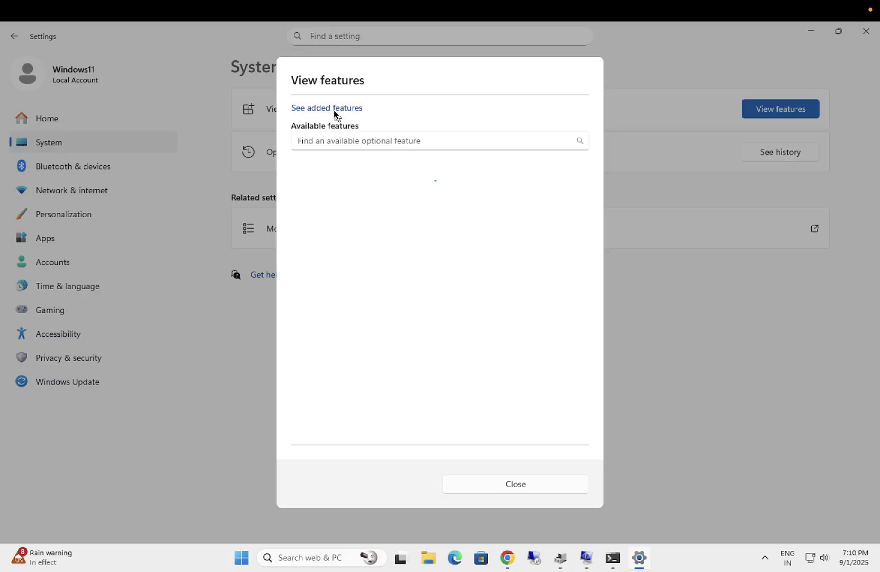
pyautogui.click(353, 142)
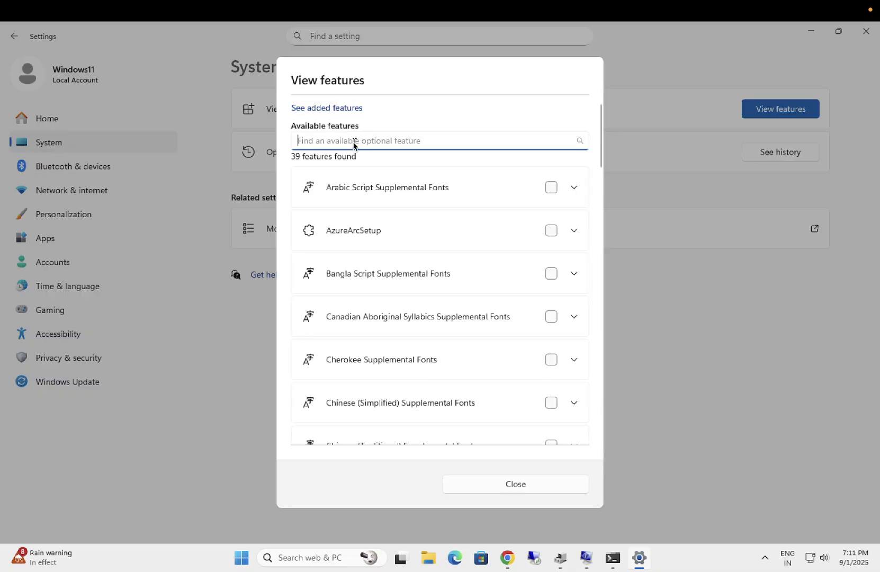
pyautogui.write('wmic')
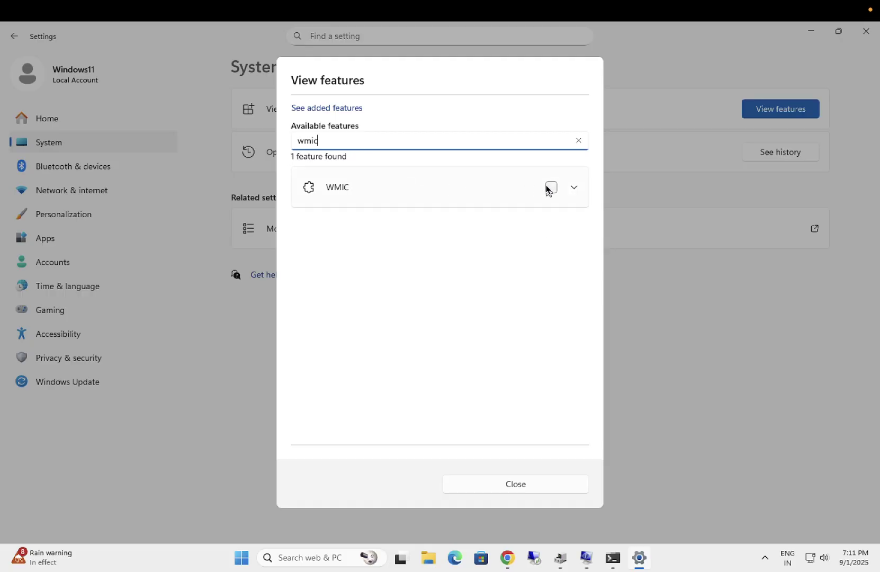
pyautogui.click(548, 189)
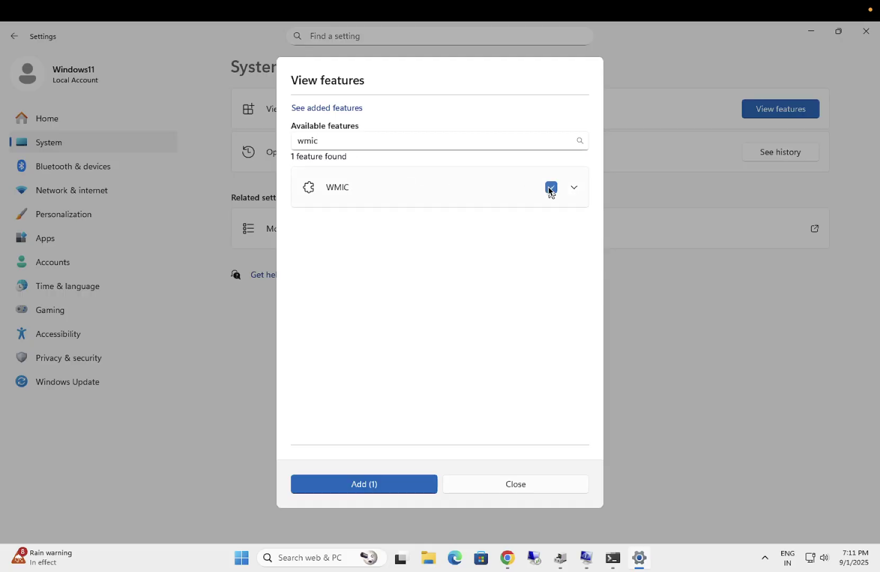
pyautogui.click(379, 484)
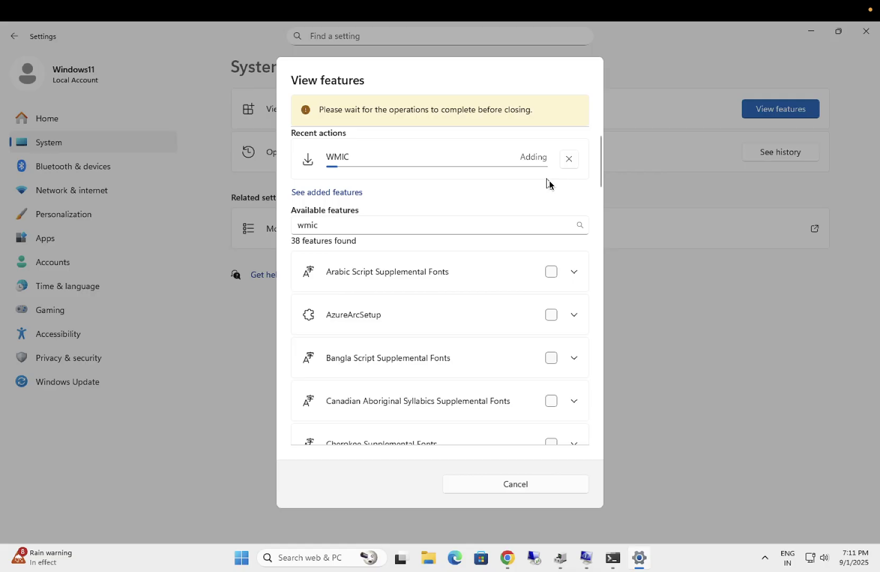
# - Cancel the WMIC installation and return to the HP drivers page in Chrome
pyautogui.click(615, 565)
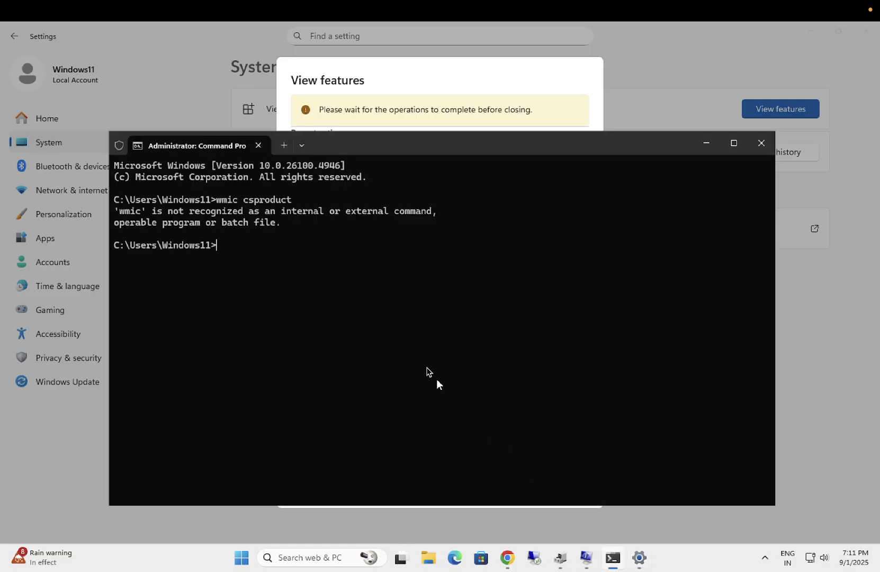
pyautogui.click(705, 144)
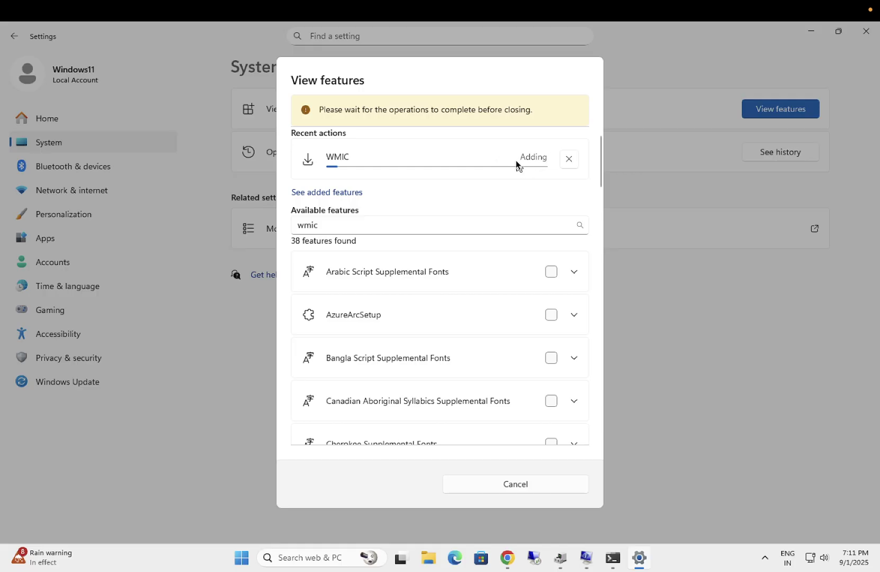
pyautogui.click(569, 161)
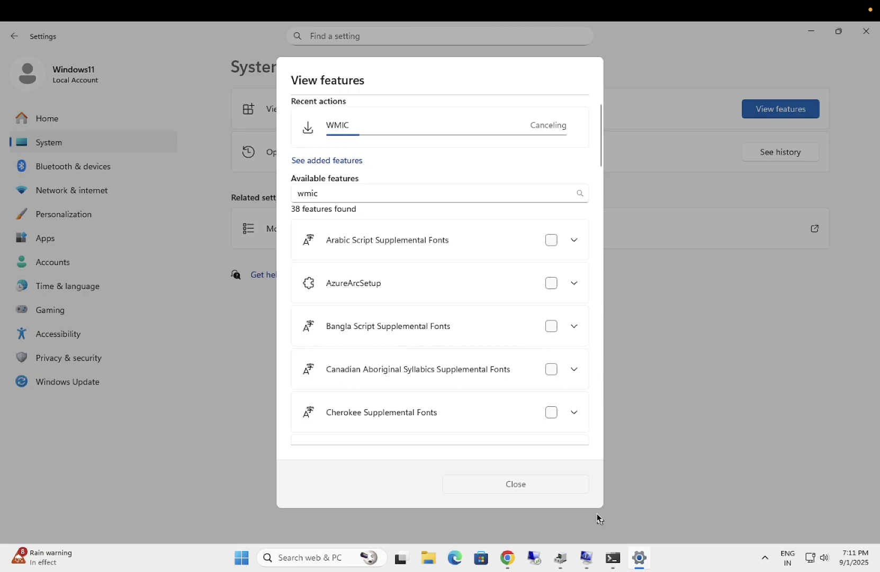
pyautogui.click(508, 561)
pyautogui.click(301, 426)
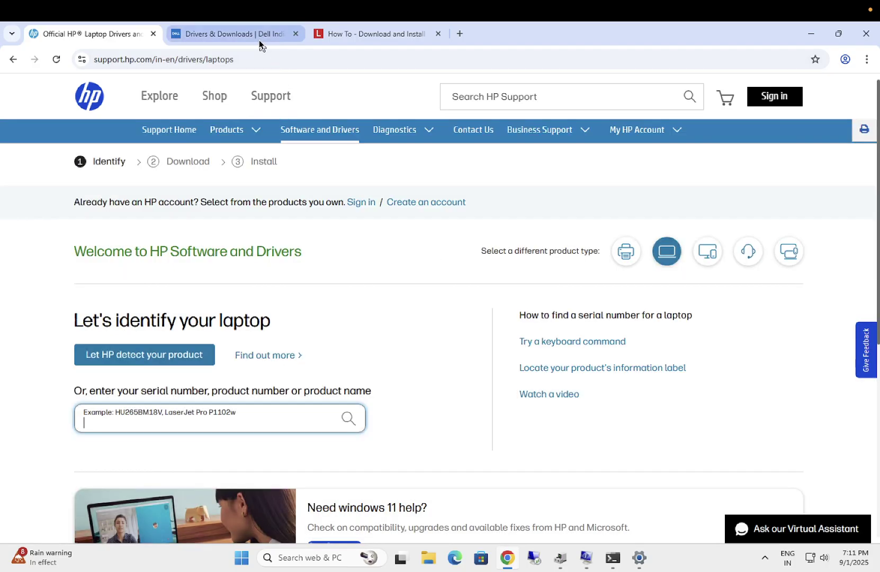
# - On Dell Drivers & Downloads, dismiss the cookie and assistant popups and open Latitude 3480/3488 support
pyautogui.click(259, 37)
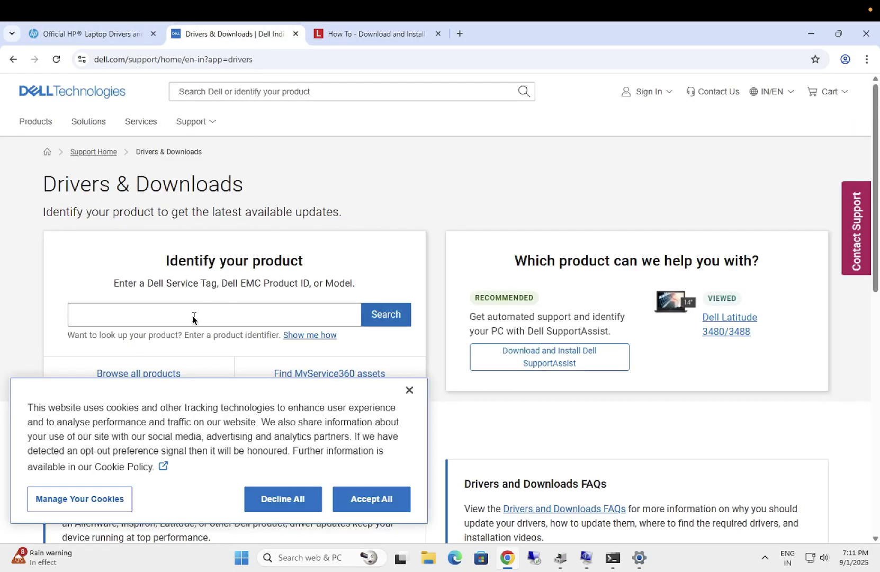
pyautogui.click(409, 390)
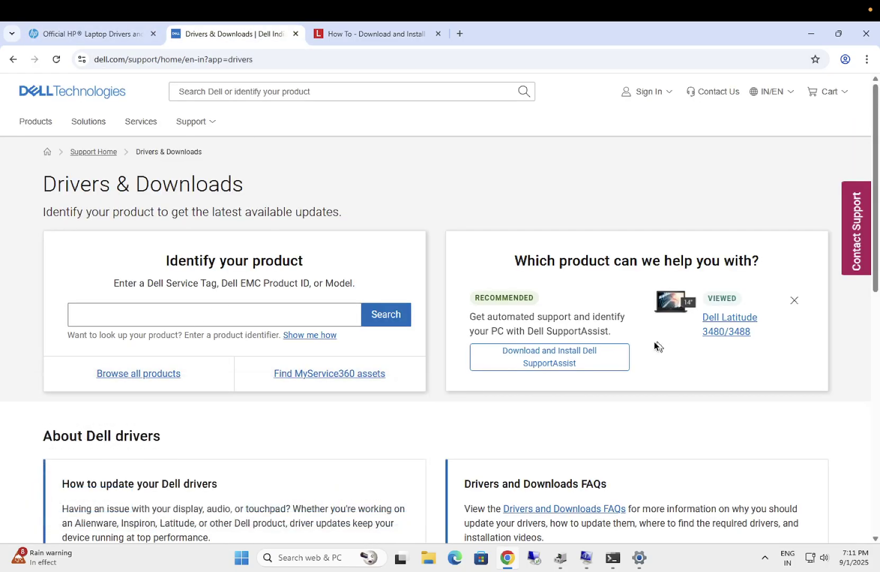
pyautogui.click(736, 320)
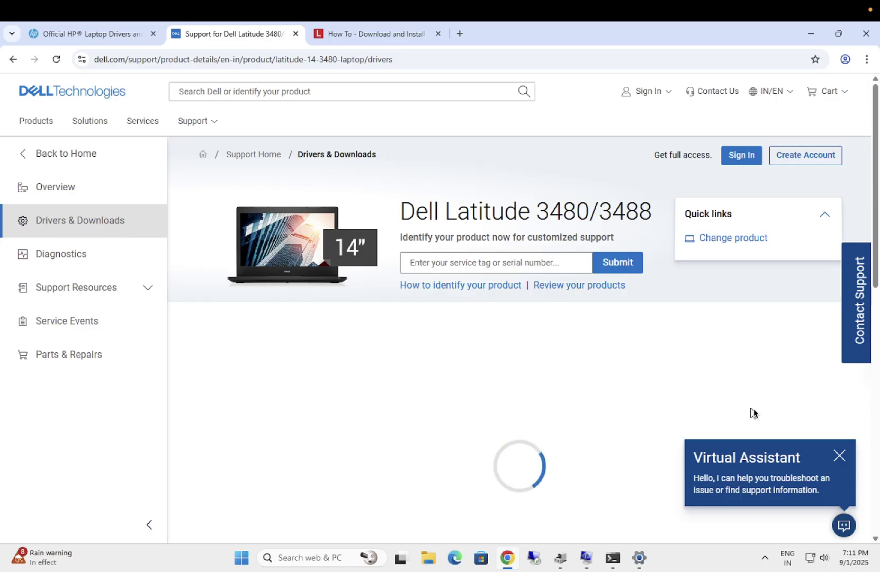
pyautogui.click(838, 455)
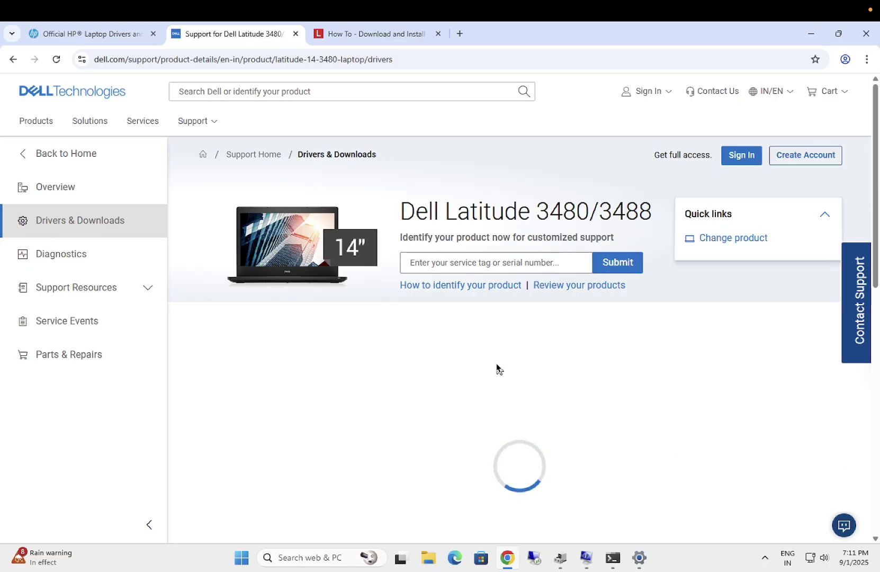
pyautogui.scroll(-1, 496, 367)
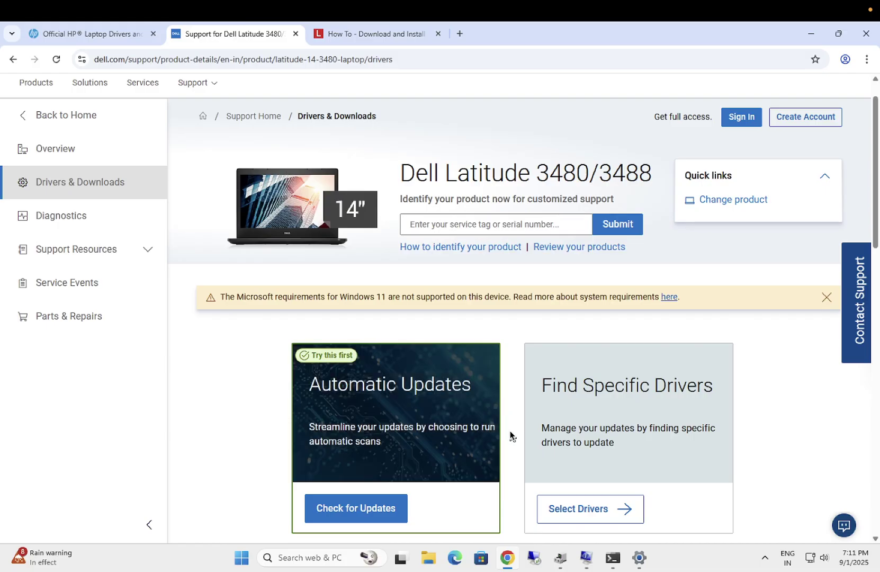
# - Open Select Drivers and browse the 58 available Latitude 3480/3488 drivers
pyautogui.click(585, 512)
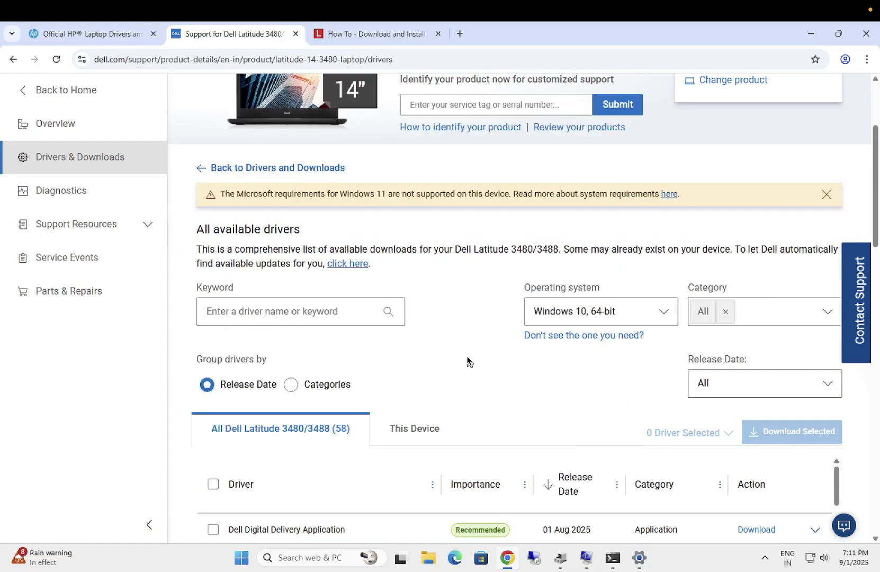
pyautogui.scroll(-5, 467, 361)
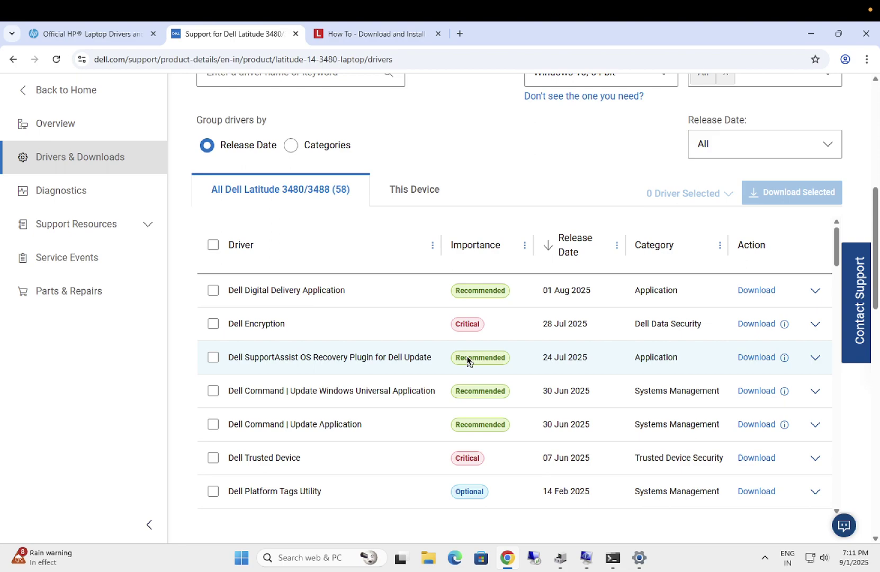
pyautogui.scroll(1, 467, 361)
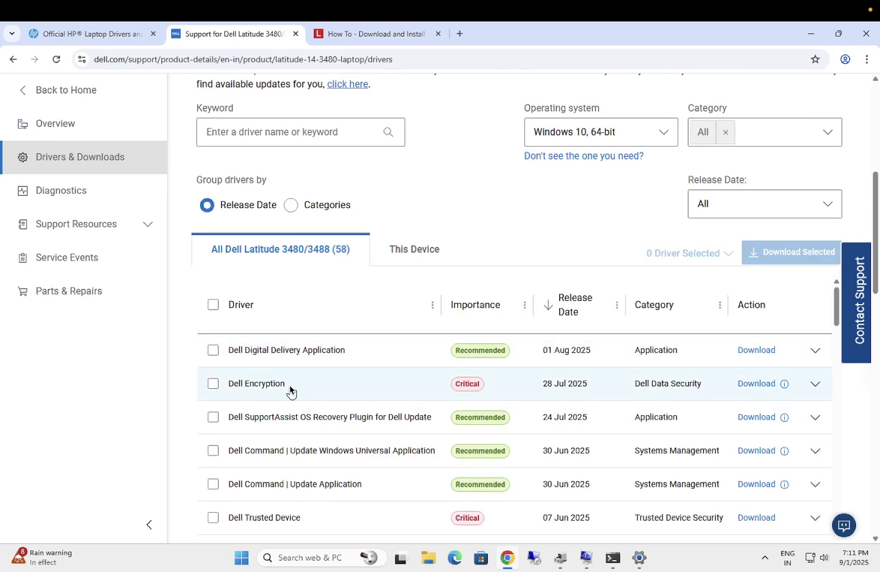
pyautogui.scroll(-20, 342, 380)
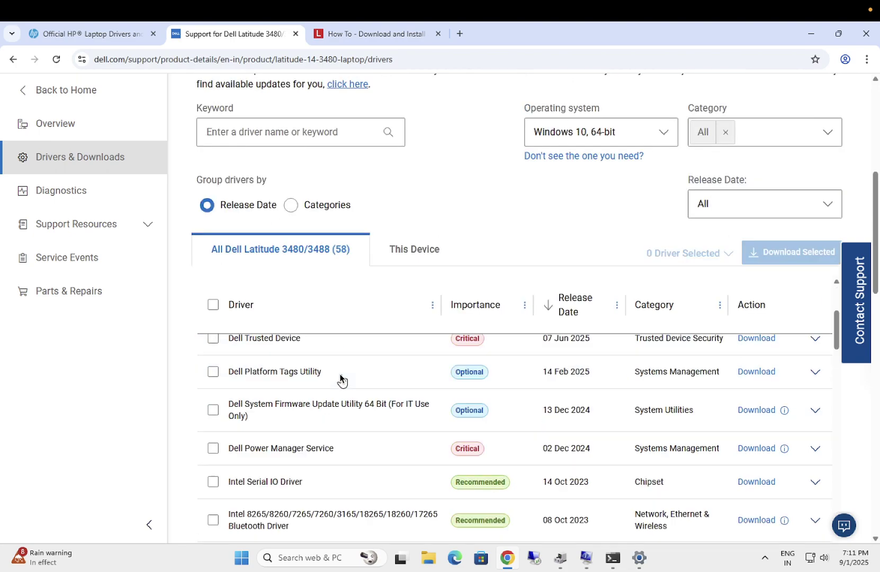
pyautogui.scroll(-5, 341, 379)
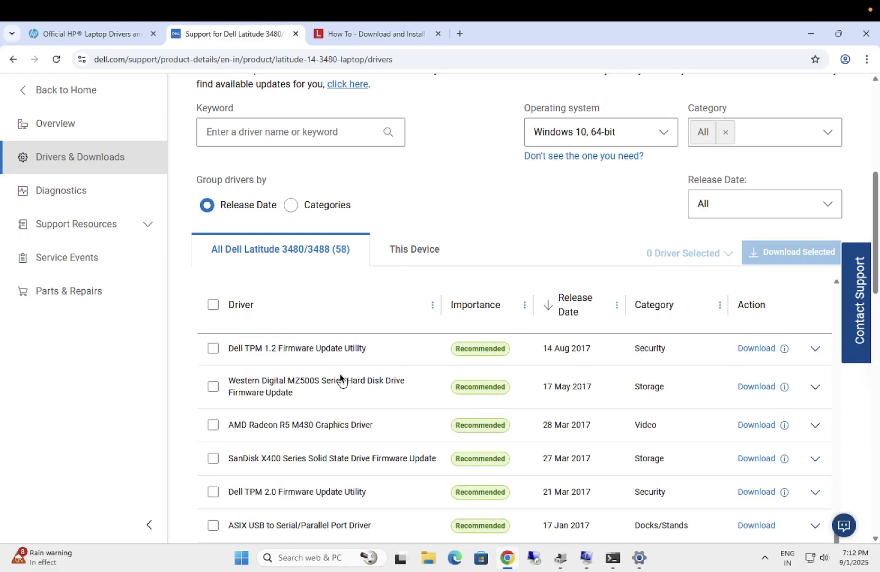
pyautogui.scroll(20, 341, 379)
pyautogui.scroll(-20, 341, 379)
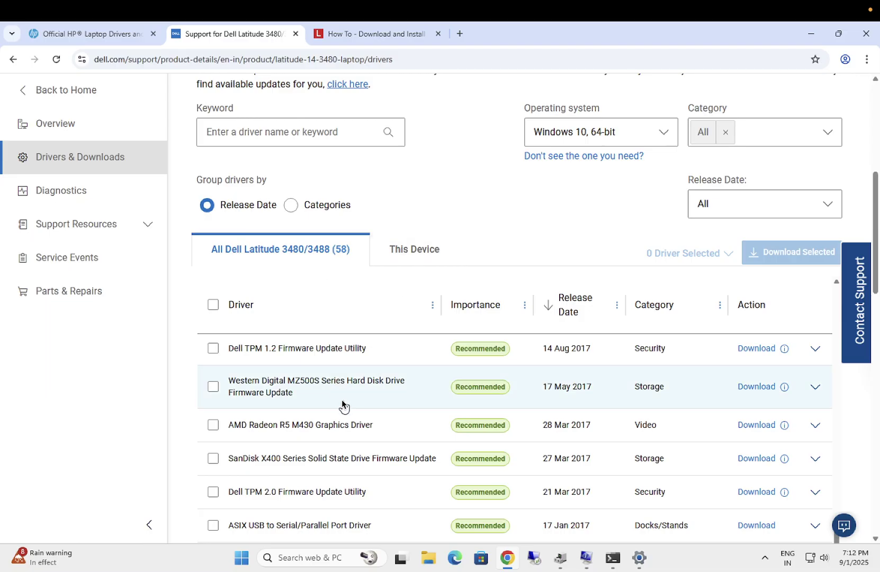
pyautogui.scroll(-9, 341, 399)
pyautogui.scroll(7, 341, 300)
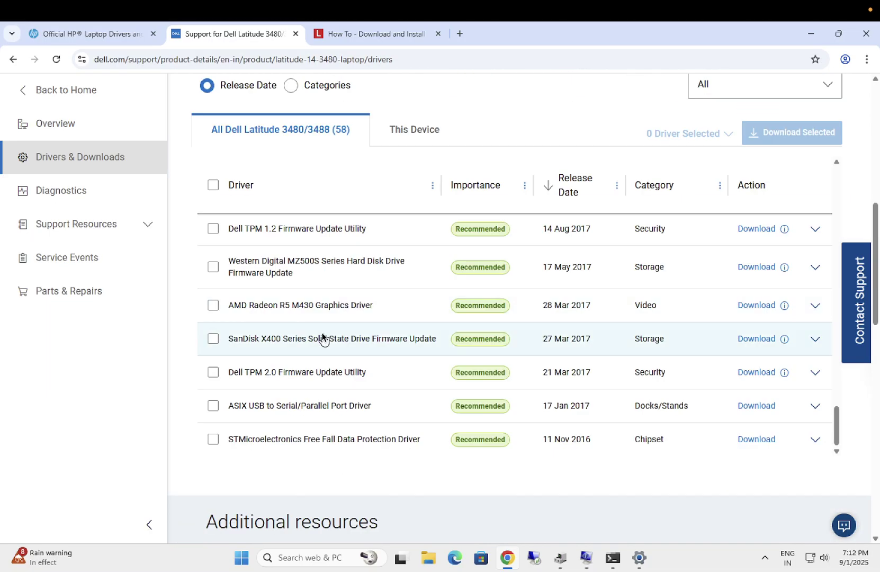
pyautogui.scroll(20, 367, 329)
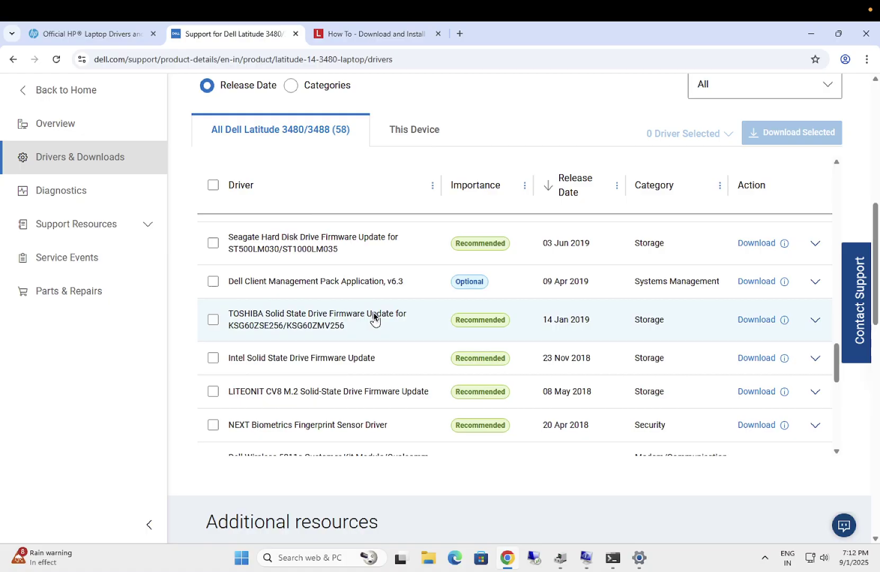
pyautogui.scroll(3, 375, 311)
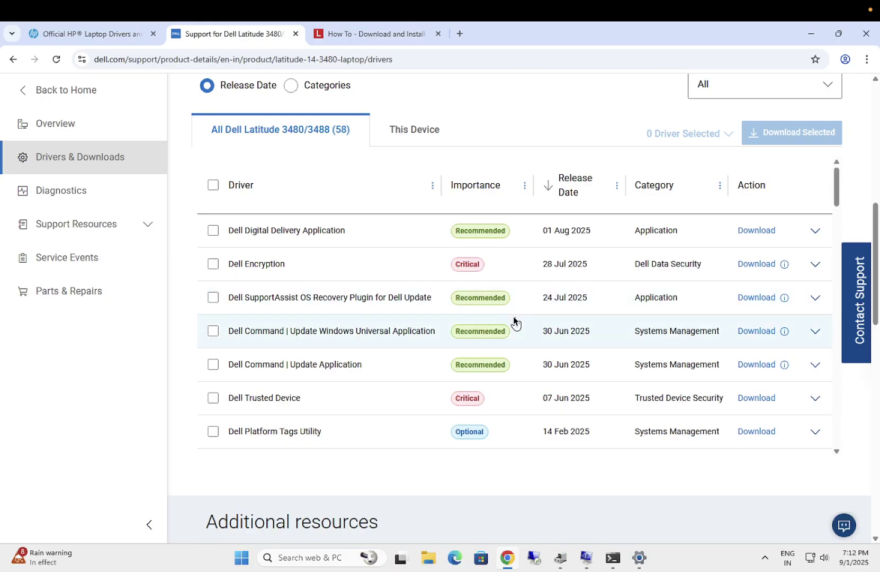
pyautogui.scroll(8, 512, 315)
pyautogui.scroll(-2, 513, 316)
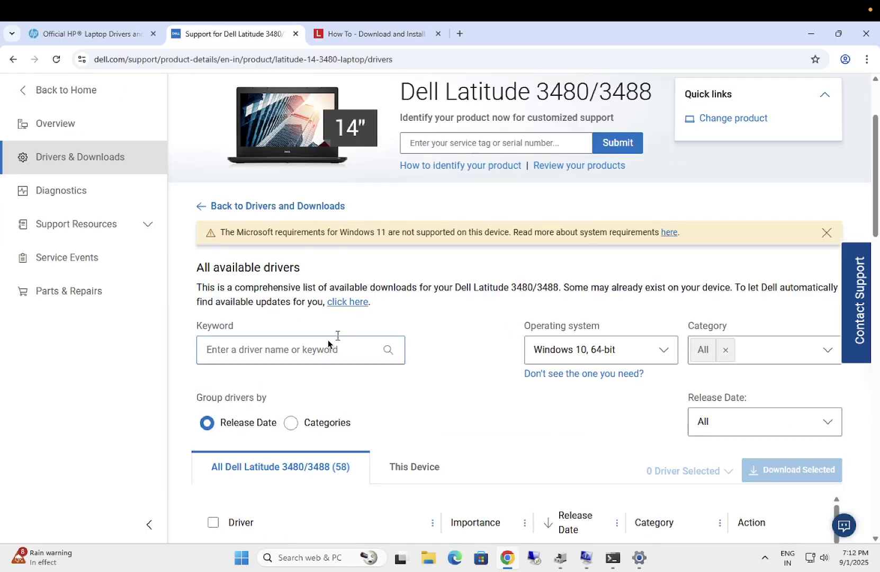
# - Filter the Dell driver list by the keyword 'bios'
pyautogui.click(317, 354)
pyautogui.write('bios')
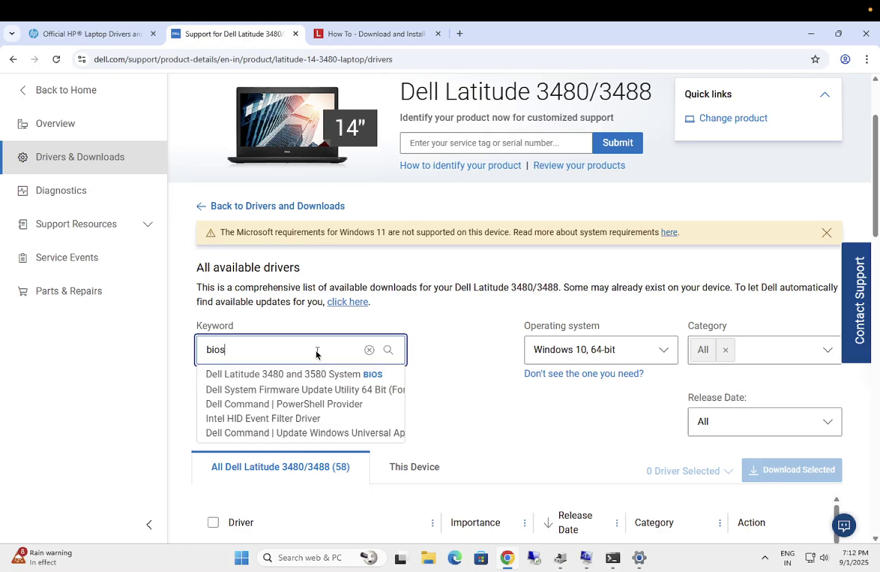
pyautogui.press('Return')
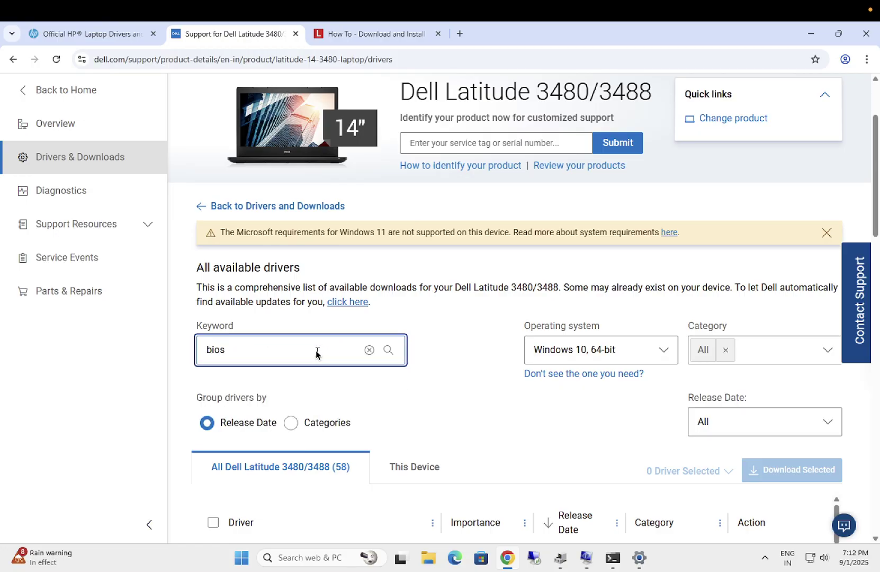
pyautogui.scroll(-2, 445, 342)
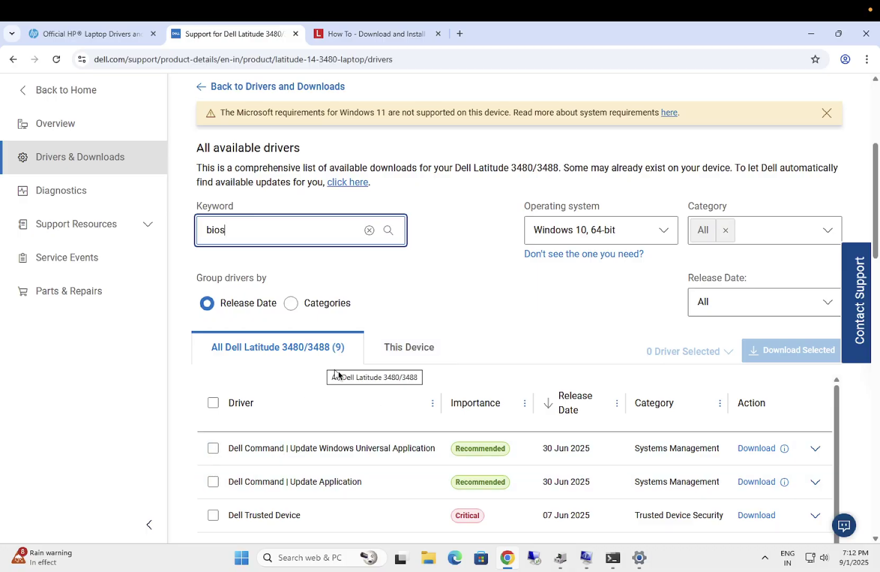
pyautogui.scroll(-3, 354, 392)
pyautogui.scroll(3, 360, 432)
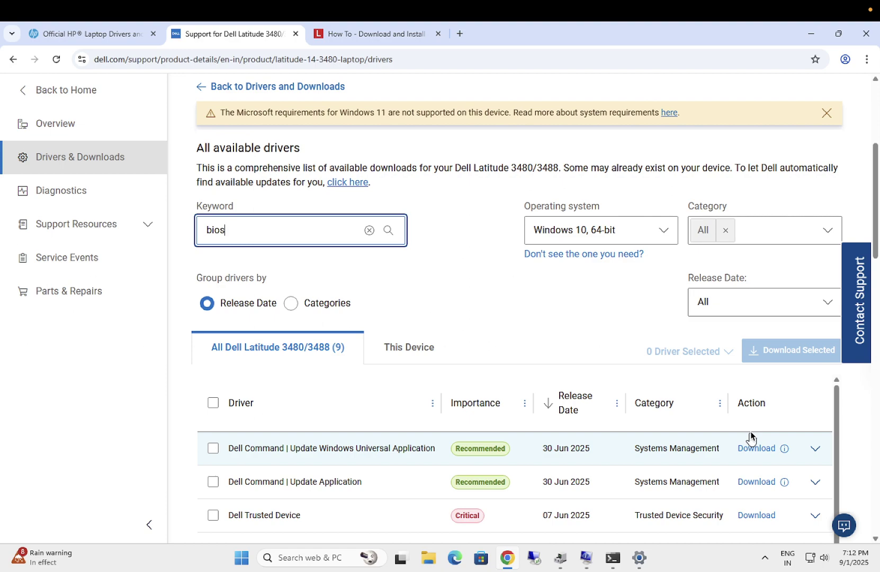
pyautogui.moveTo(835, 450); pyautogui.dragTo(829, 494)
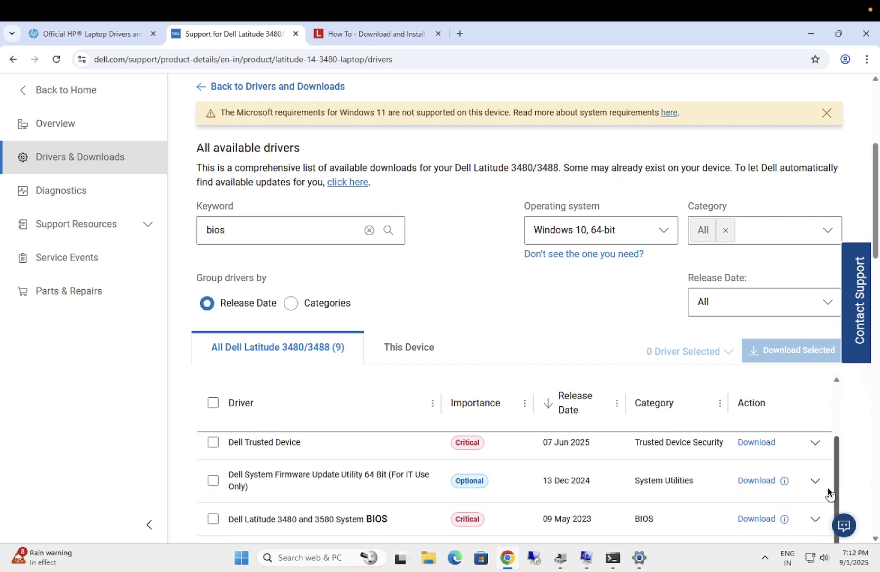
# - Download the Latitude 3480/3580 System BIOS and pause it at 2.7/9.6 MB
pyautogui.click(213, 519)
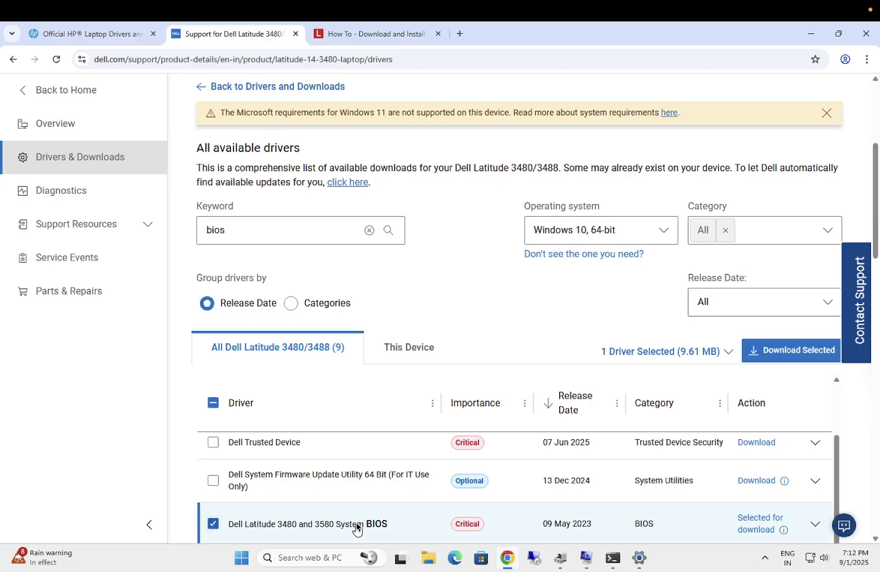
pyautogui.scroll(-1, 839, 477)
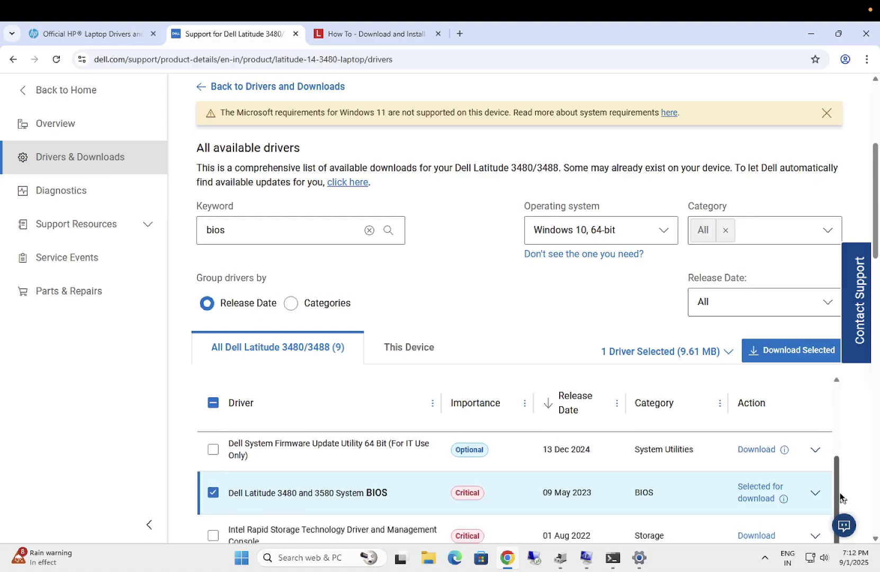
pyautogui.click(786, 356)
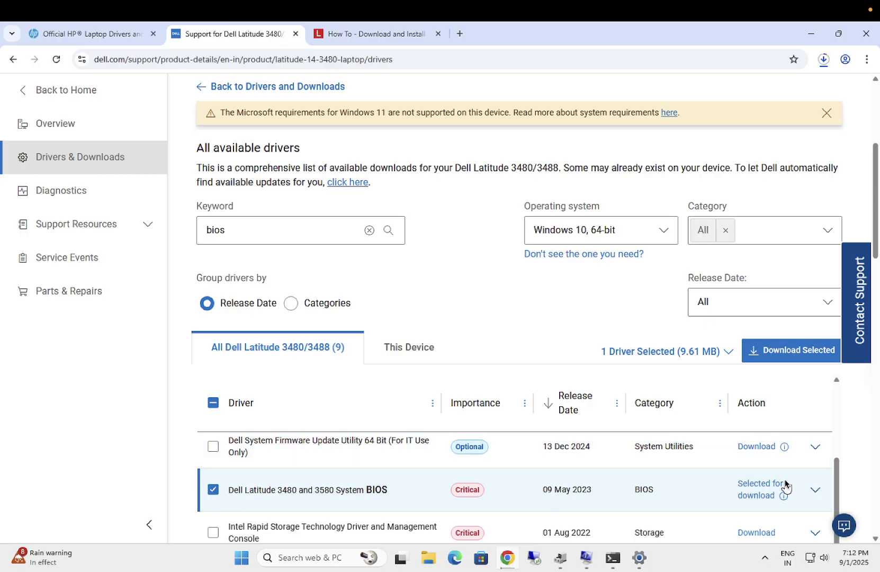
pyautogui.click(823, 59)
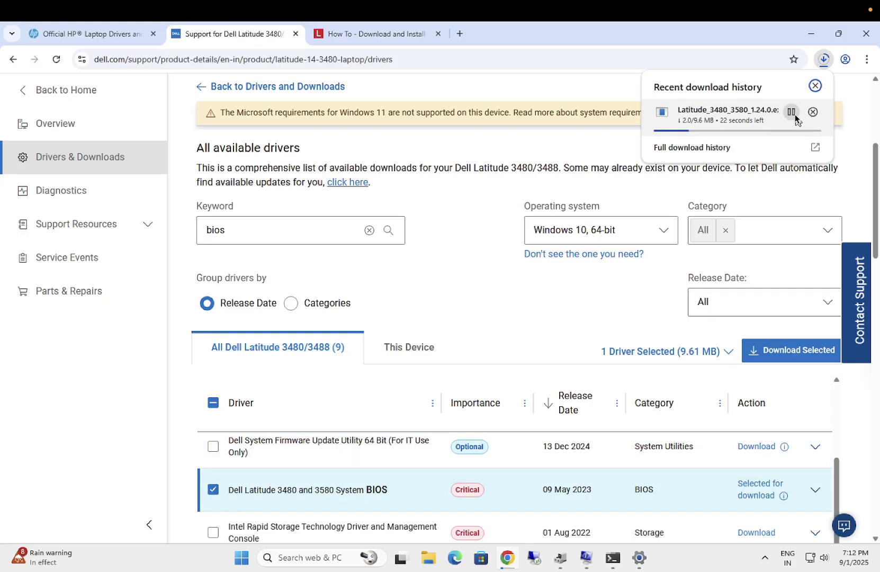
pyautogui.click(792, 112)
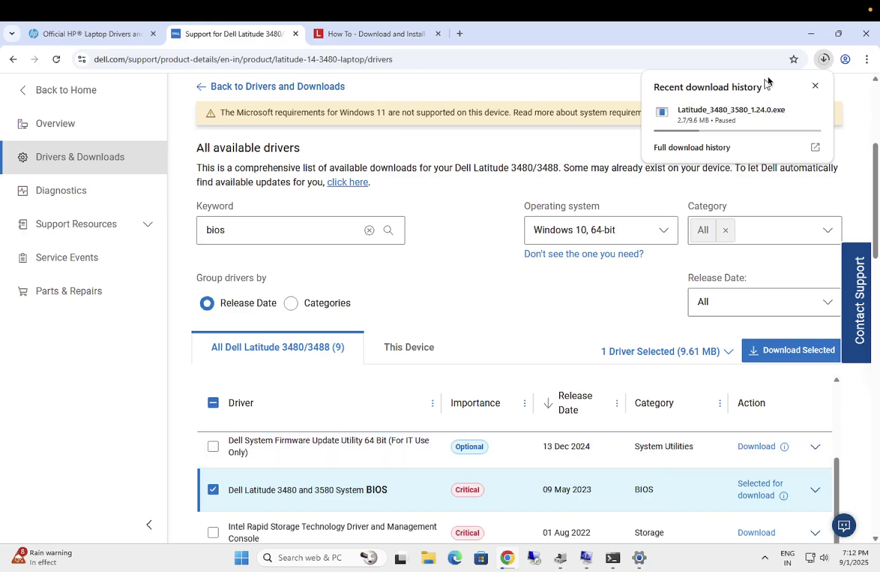
# - Exit Chrome despite the unfinished download, close Settings and refresh the desktop
pyautogui.click(866, 35)
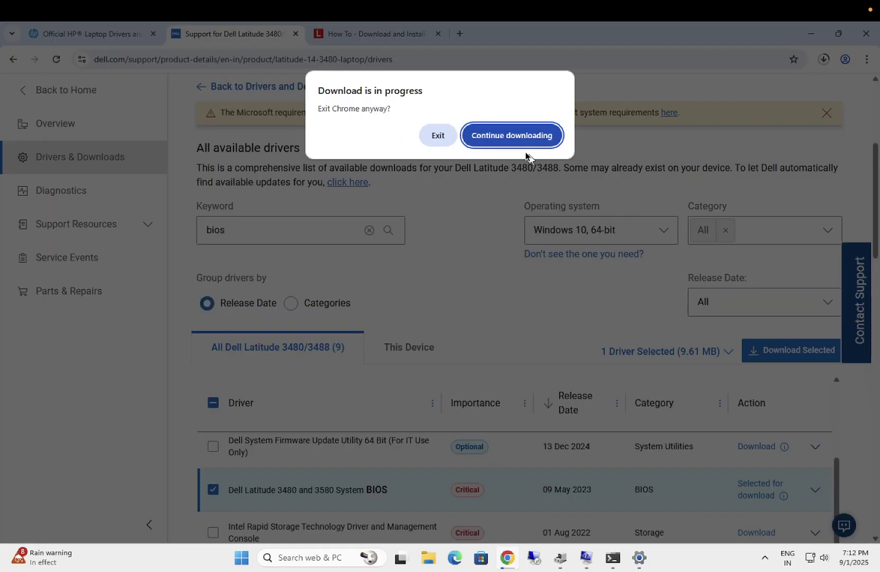
pyautogui.click(444, 141)
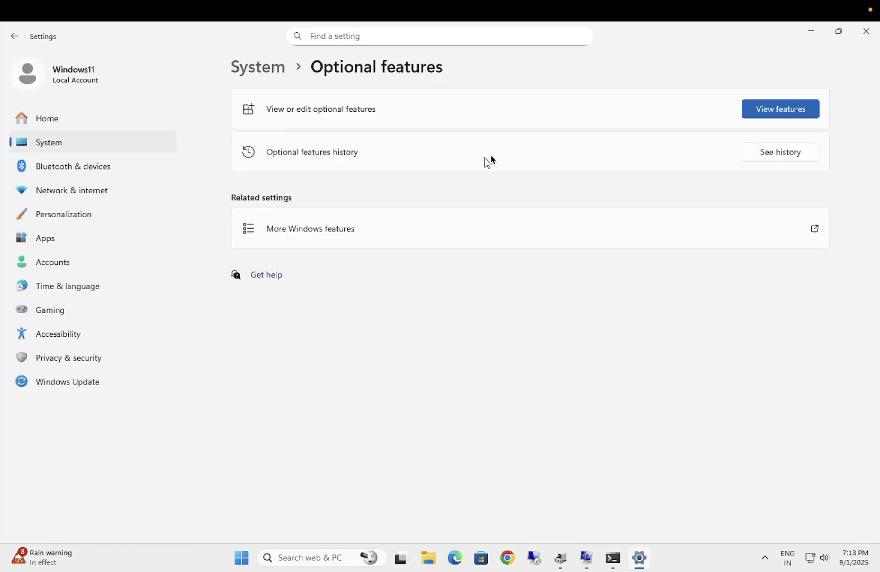
pyautogui.click(861, 40)
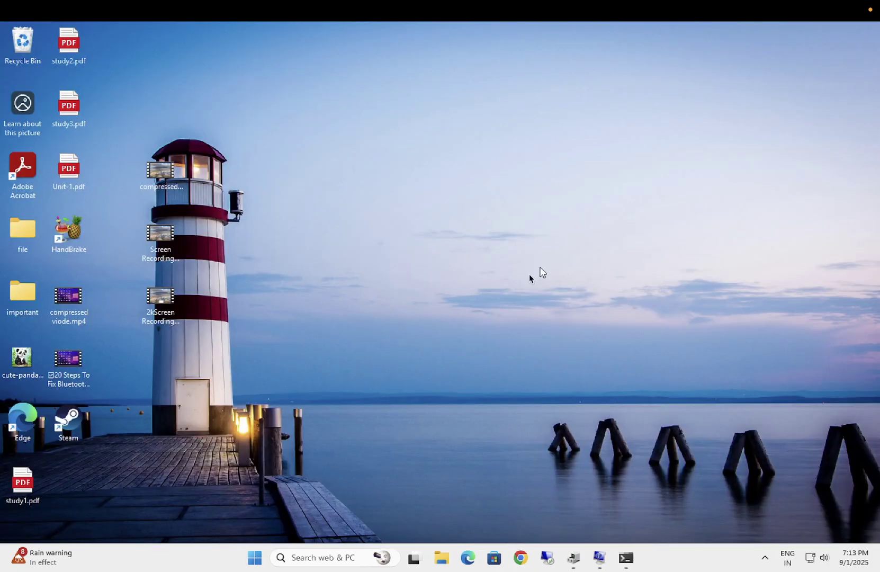
pyautogui.rightClick(436, 227)
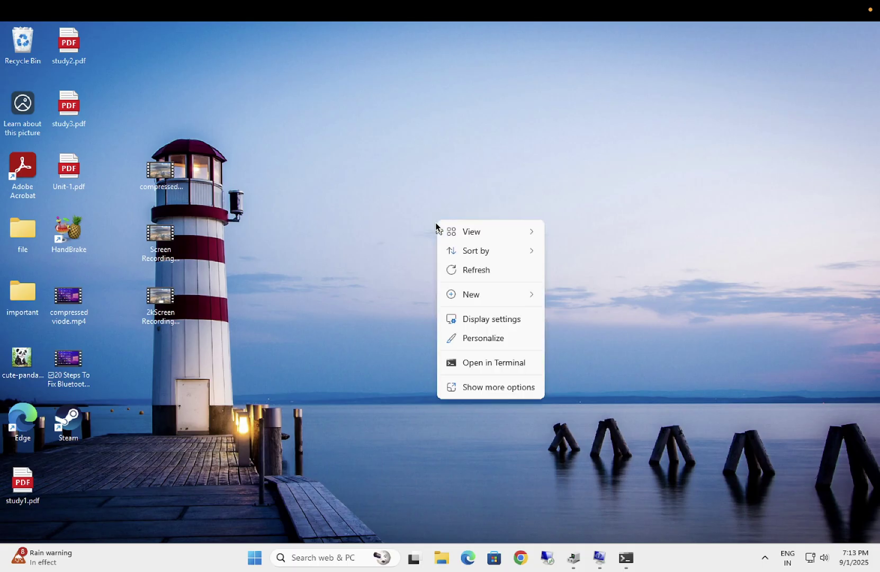
pyautogui.click(481, 275)
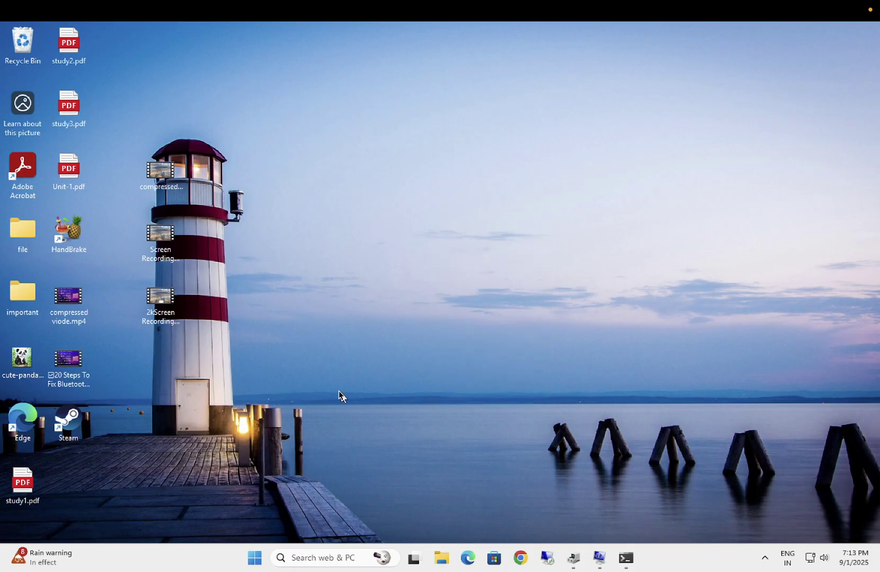
# - In Settings > Windows Update, enable getting latest updates and resume updates
pyautogui.click(253, 555)
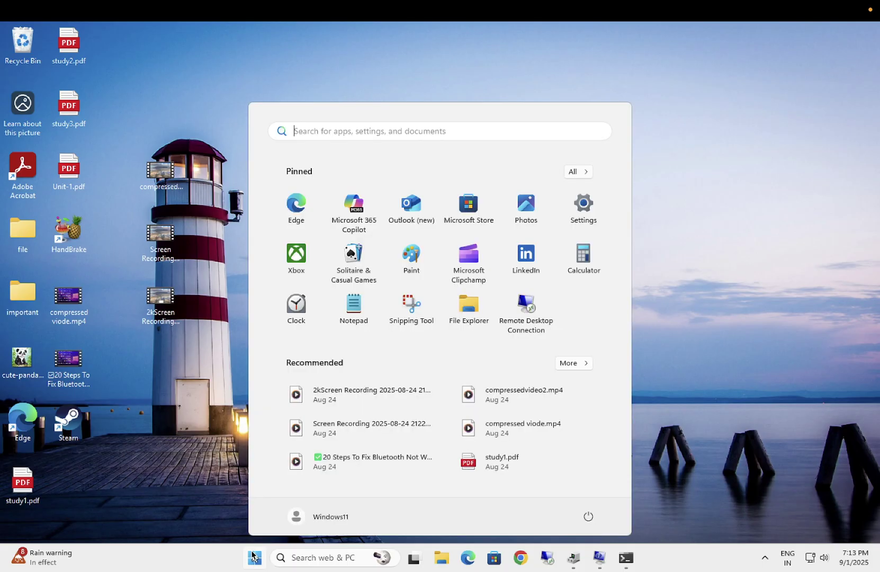
pyautogui.click(584, 221)
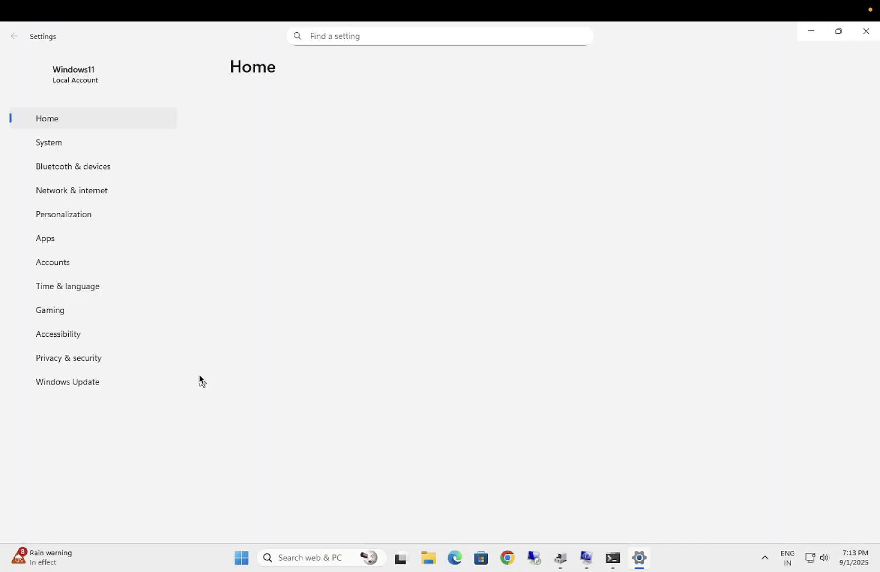
pyautogui.click(115, 389)
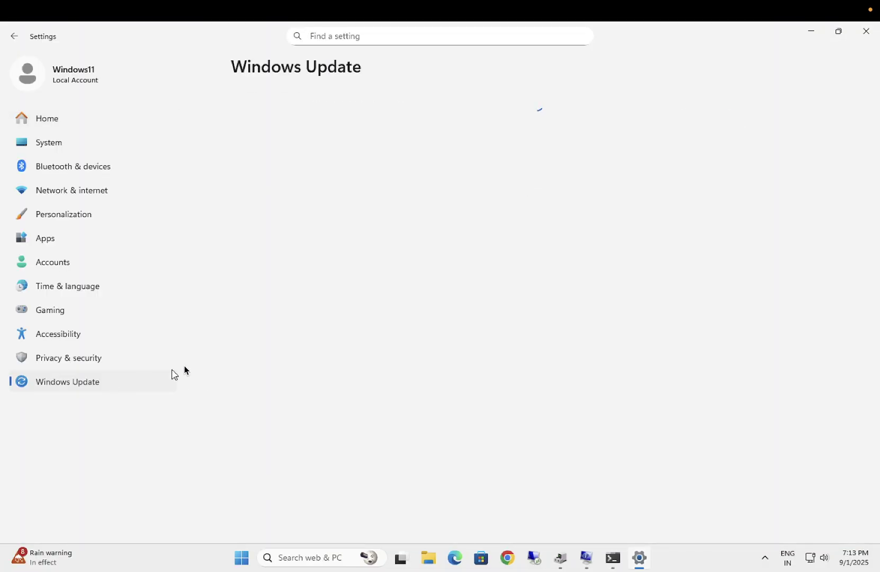
pyautogui.click(805, 194)
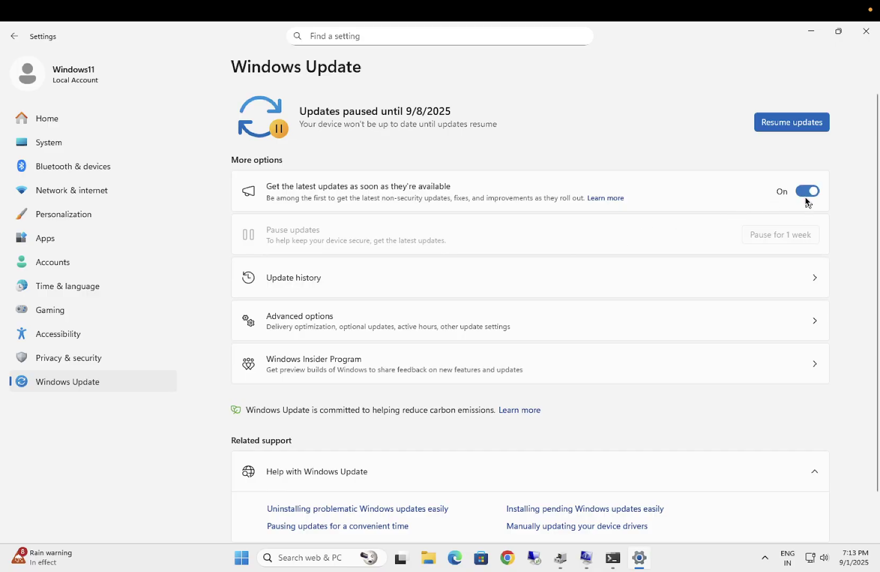
pyautogui.click(780, 122)
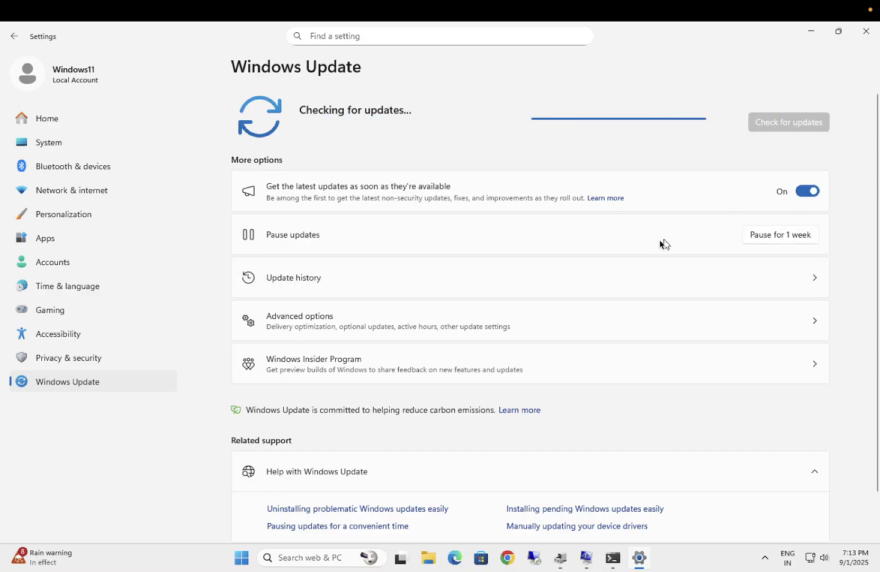
# - Bring up the Start power options, then dismiss them without restarting
pyautogui.click(236, 565)
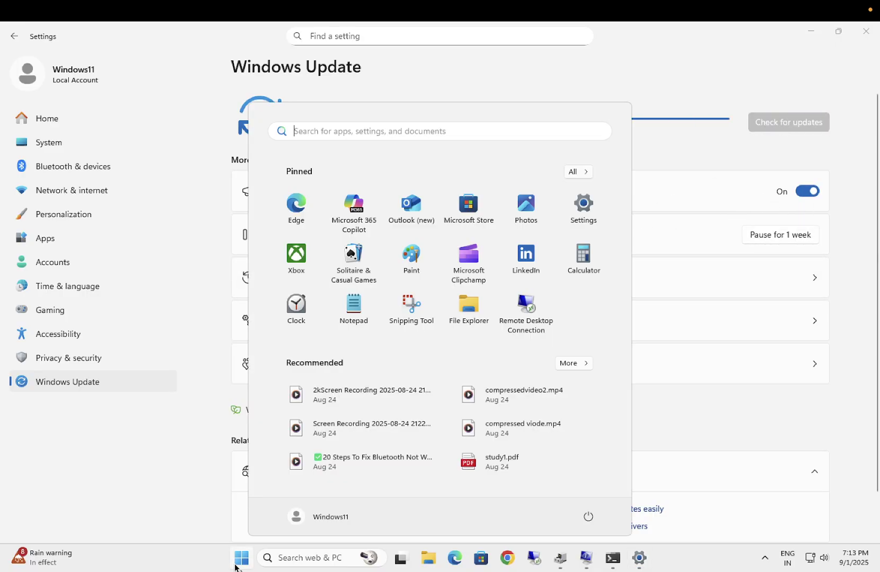
pyautogui.click(588, 518)
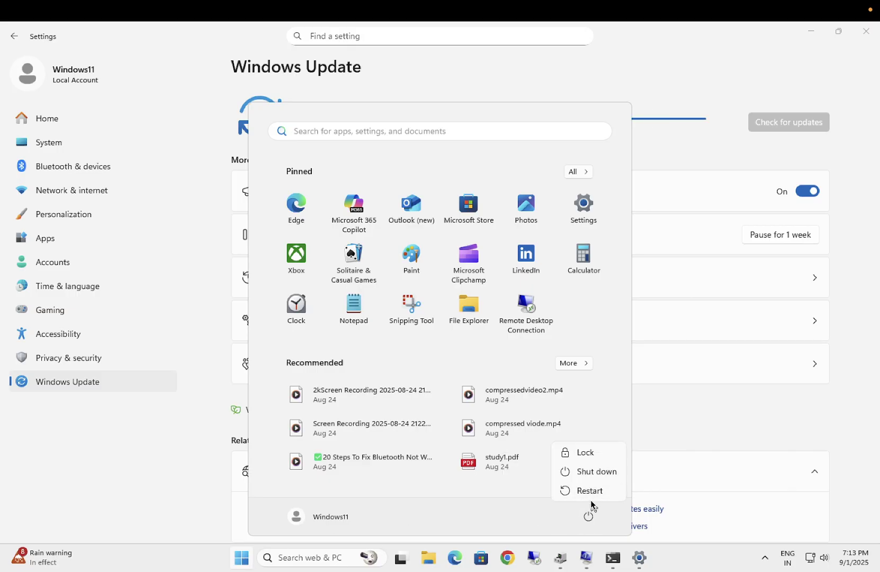
pyautogui.click(674, 548)
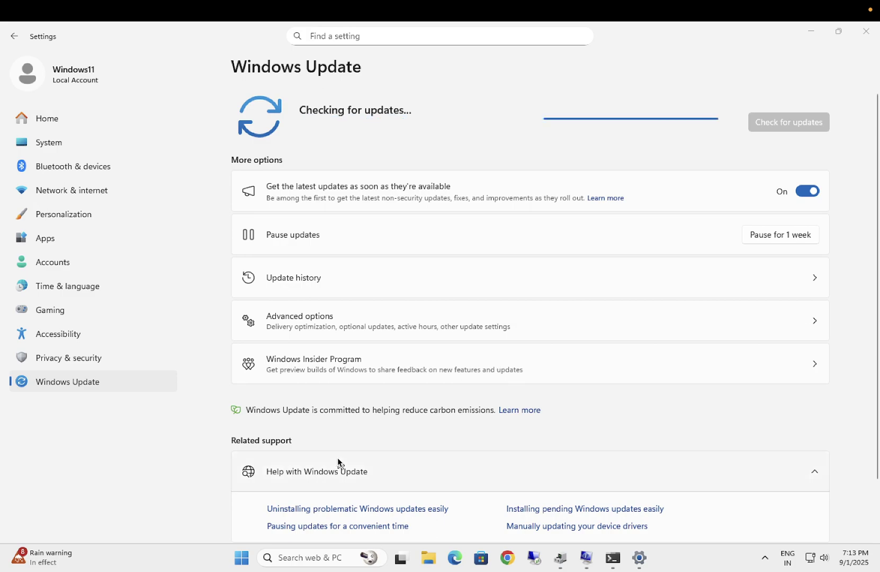
# - Run sfc /scannow in a maximized administrator Command Prompt, then minimize it and Settings
pyautogui.click(304, 560)
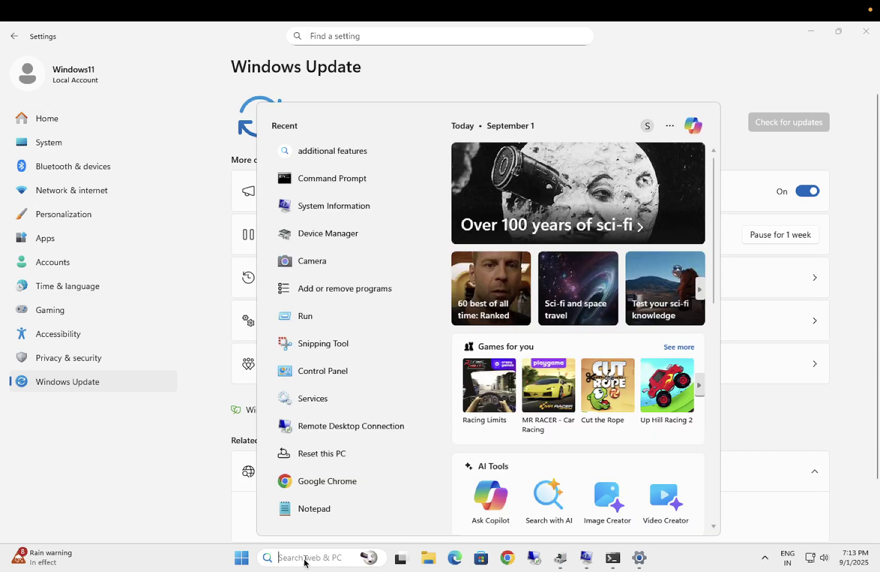
pyautogui.write('cmd')
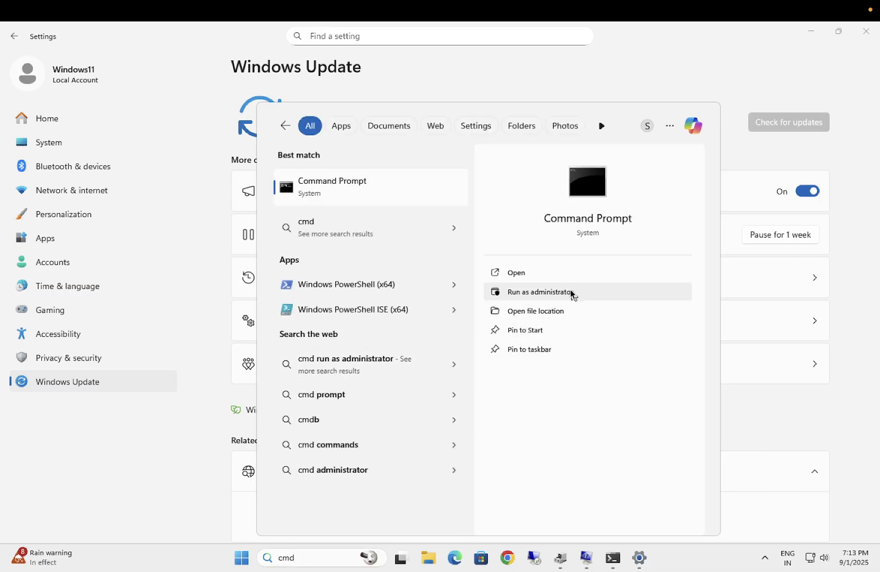
pyautogui.click(554, 299)
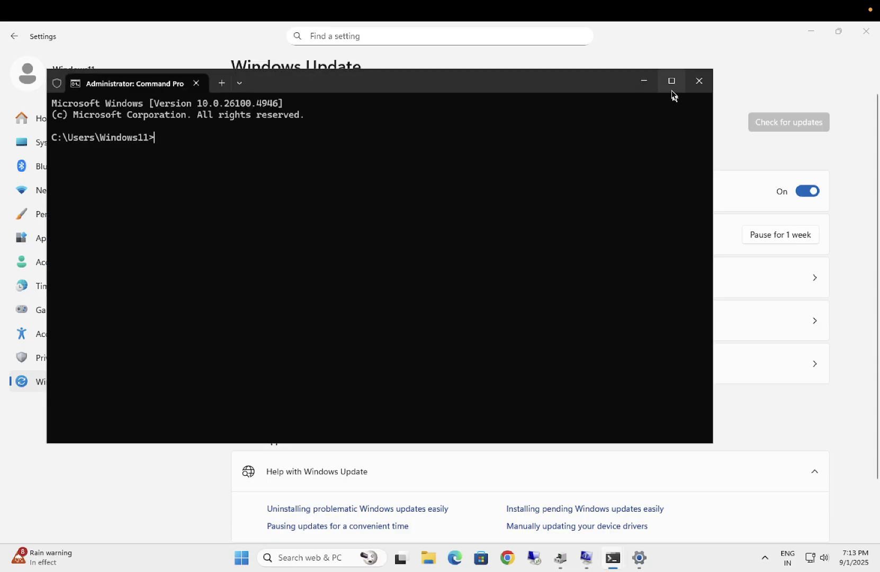
pyautogui.click(671, 85)
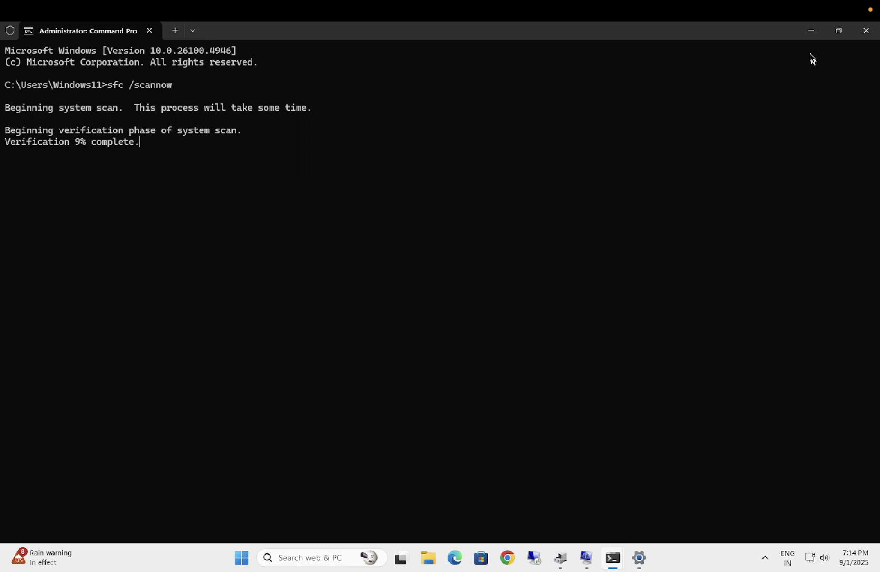
pyautogui.click(811, 31)
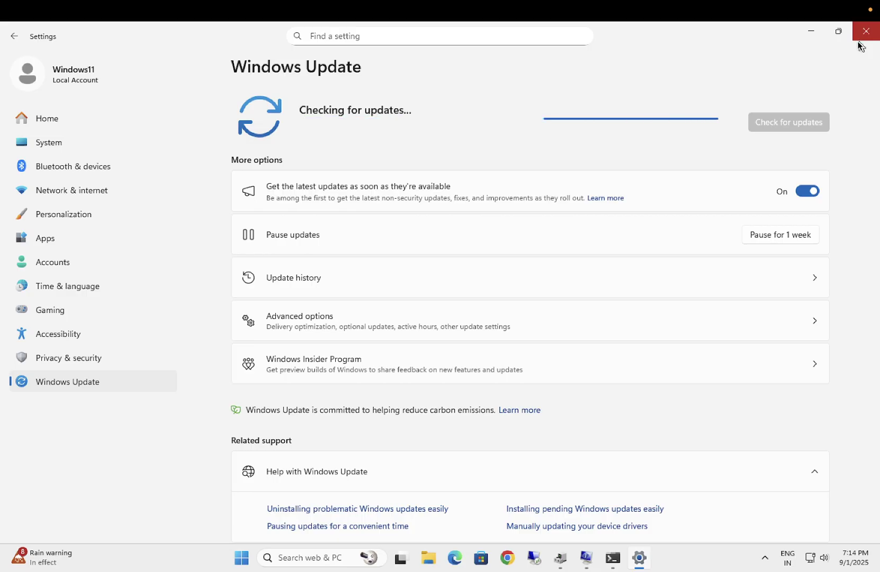
pyautogui.click(810, 32)
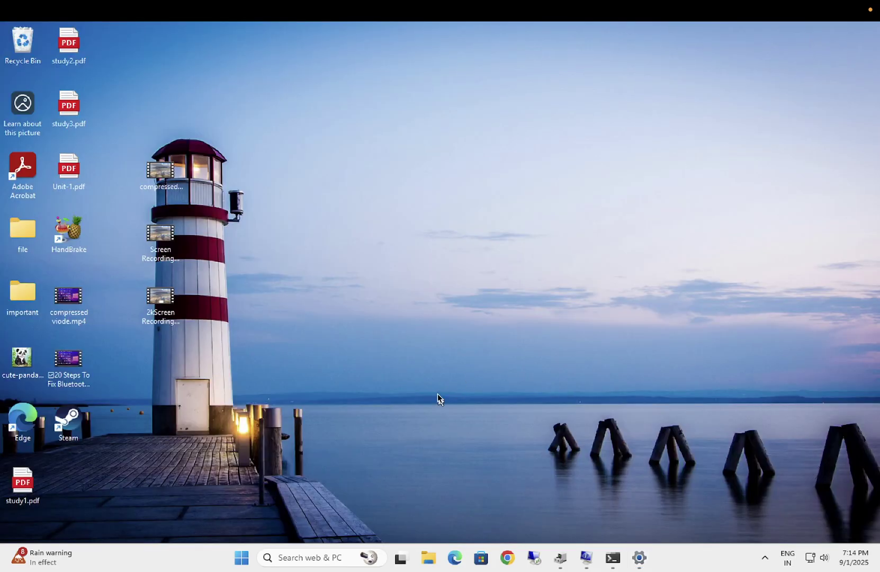
# - Search 'reset pc' and open the Reset this PC recovery settings
pyautogui.click(291, 555)
pyautogui.write('re')
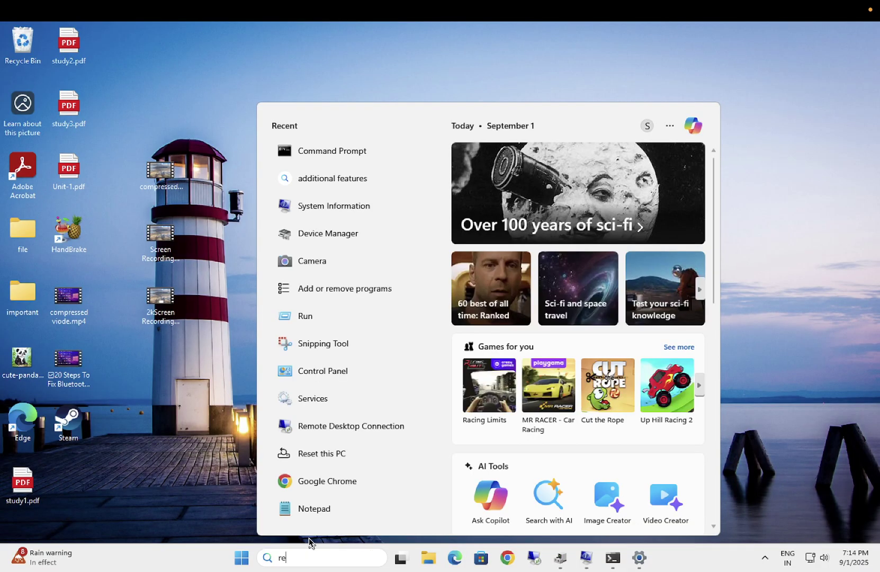
pyautogui.write('set pc')
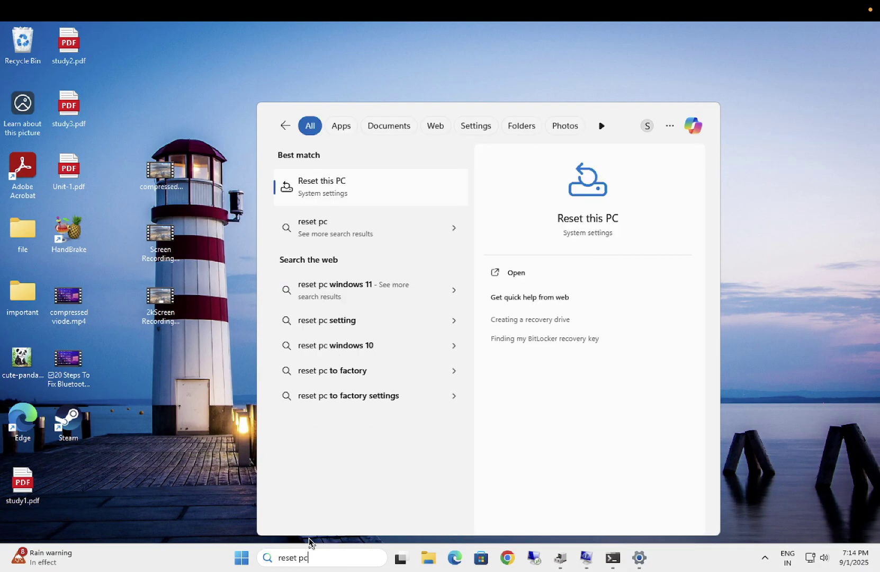
pyautogui.click(359, 186)
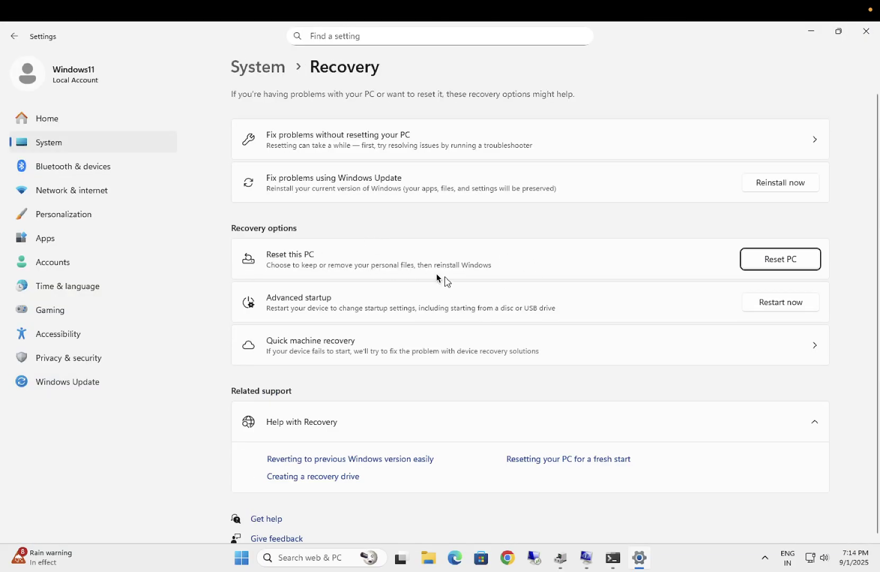
# - Set up Reset PC with Keep my files and Cloud download, then cancel it
pyautogui.click(767, 259)
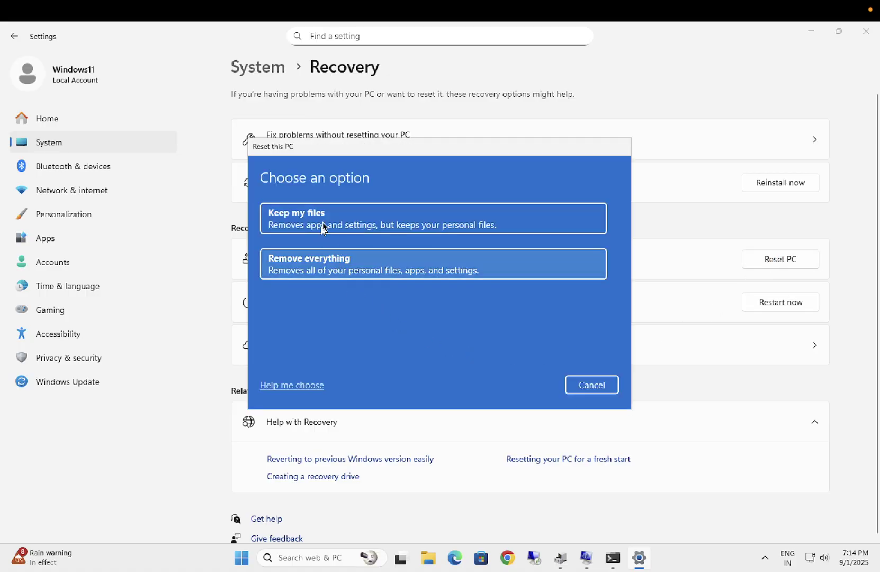
pyautogui.click(432, 232)
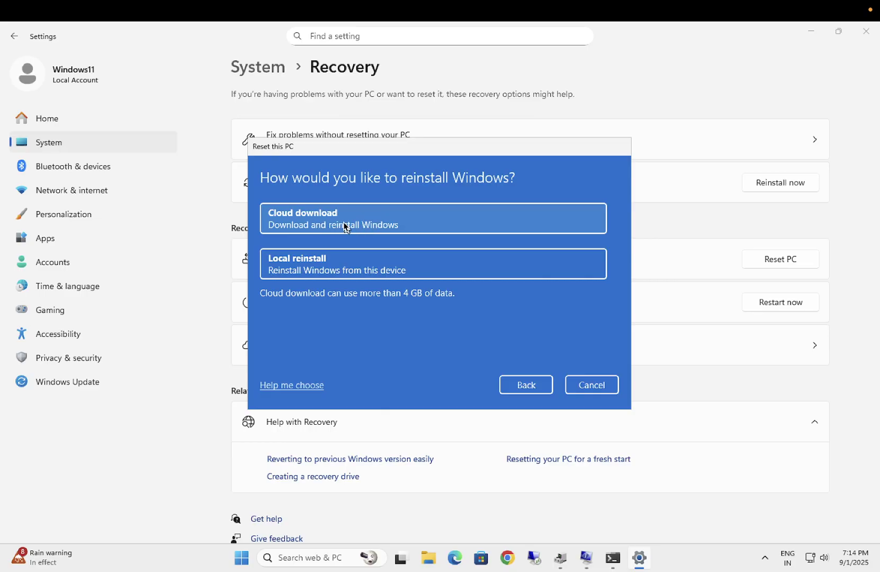
pyautogui.click(333, 225)
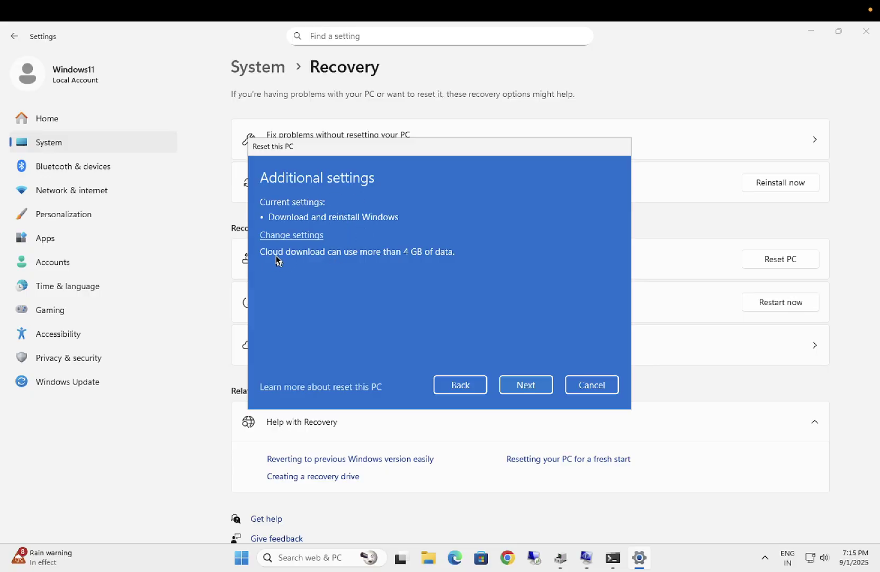
pyautogui.click(526, 383)
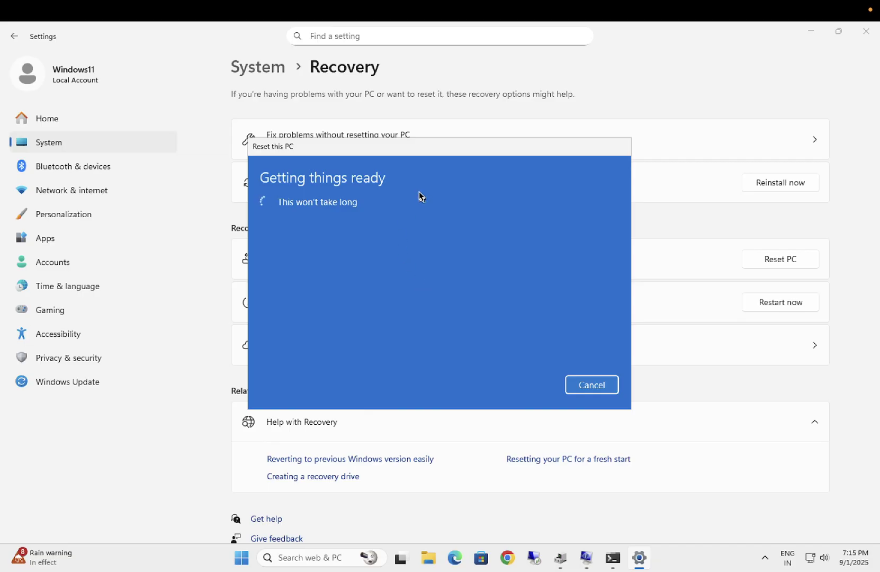
pyautogui.click(586, 386)
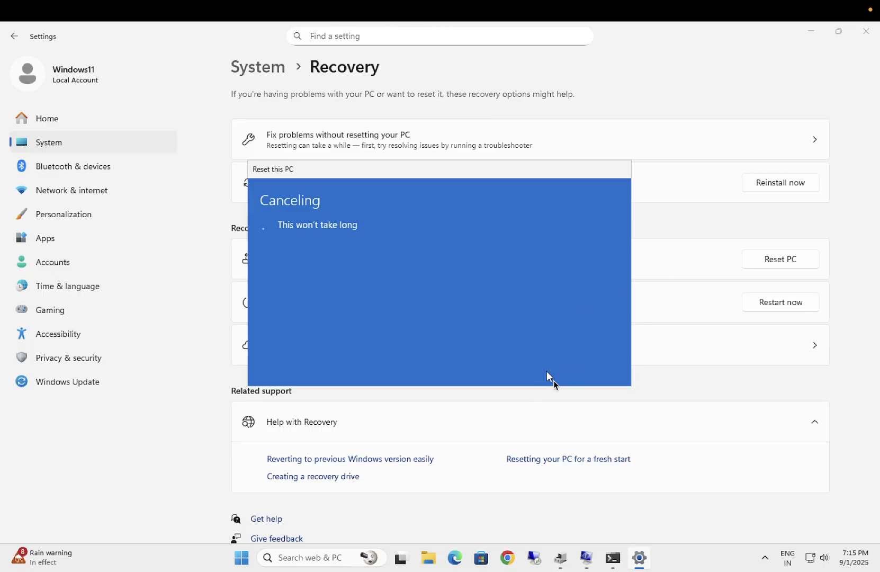
# - Check the system file scan's progress in Command Prompt, then minimize it
pyautogui.moveTo(614, 553)
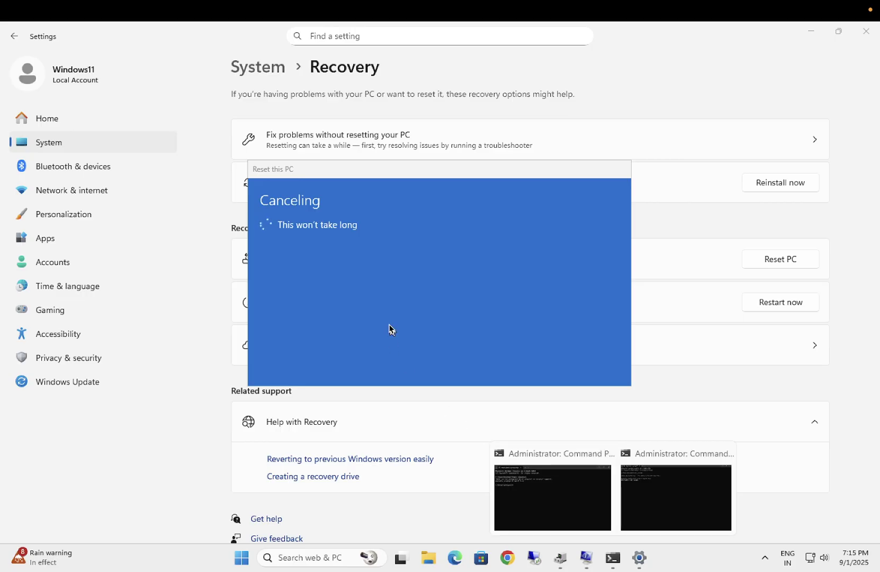
pyautogui.click(641, 479)
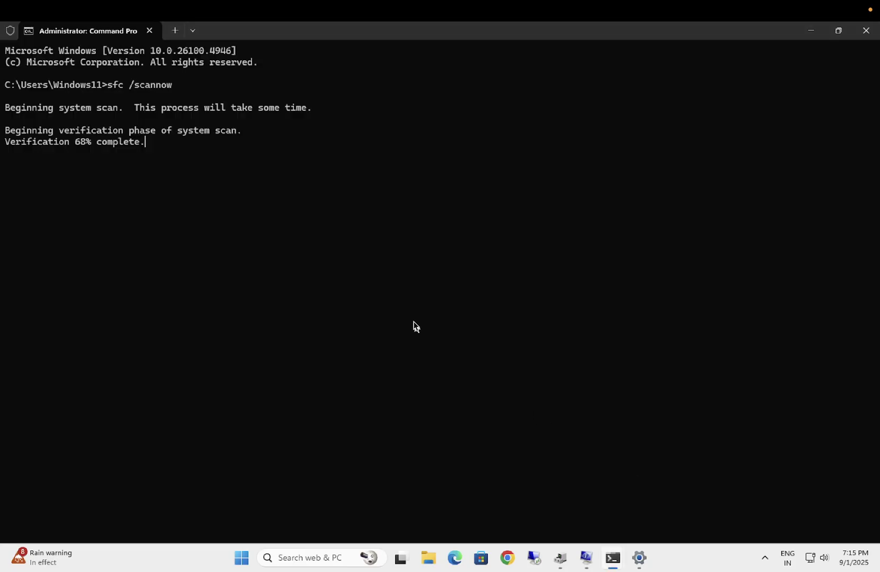
pyautogui.click(808, 38)
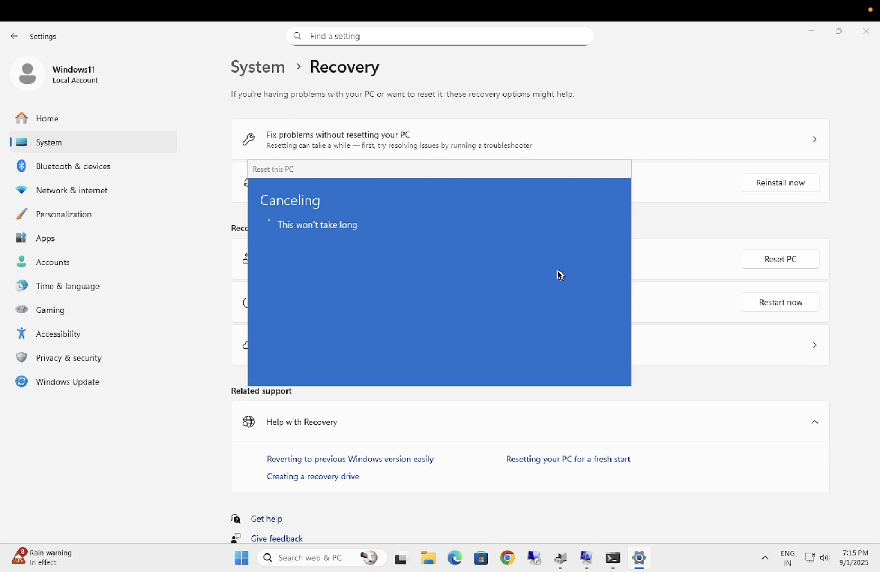